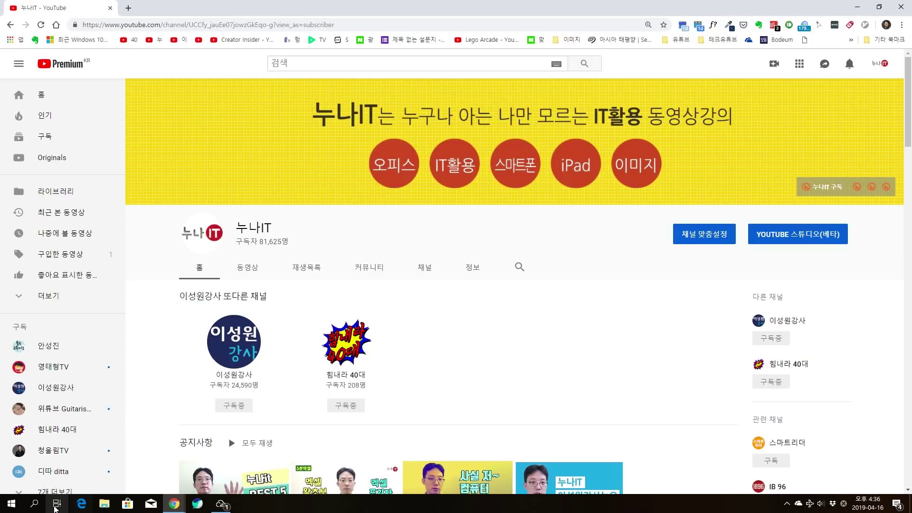
Open Task View and look through the earlier activities on the timeline
click(56, 505)
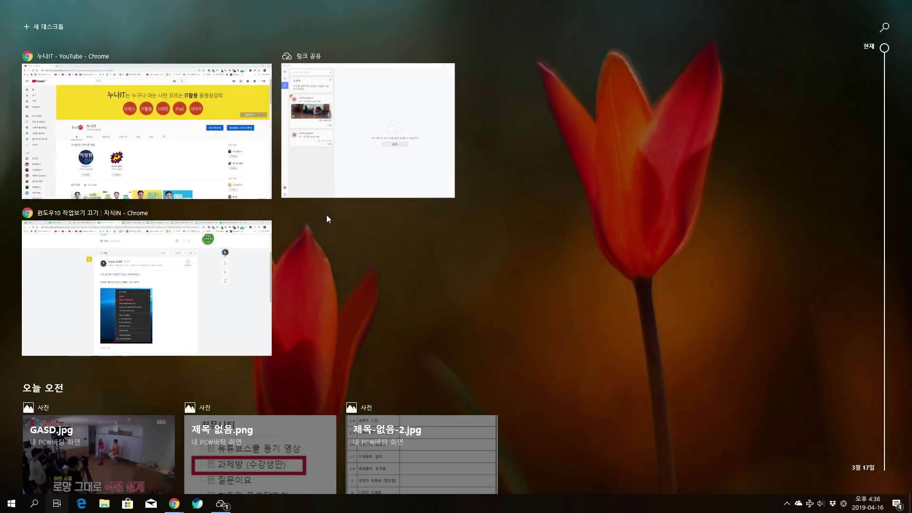
scroll(344, 254, down, 5)
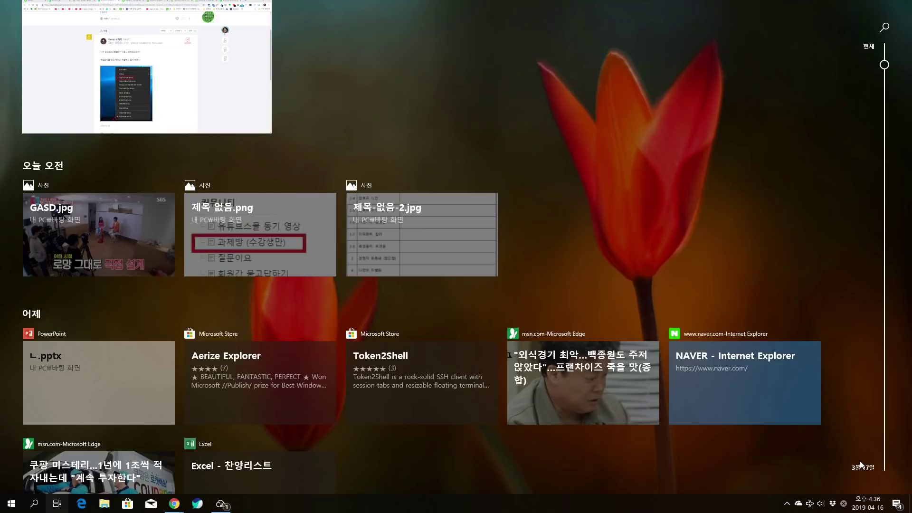
mouse_move(884, 63)
mouse_down()
mouse_move(901, 189)
mouse_move(893, 237)
mouse_move(884, 53)
mouse_up()
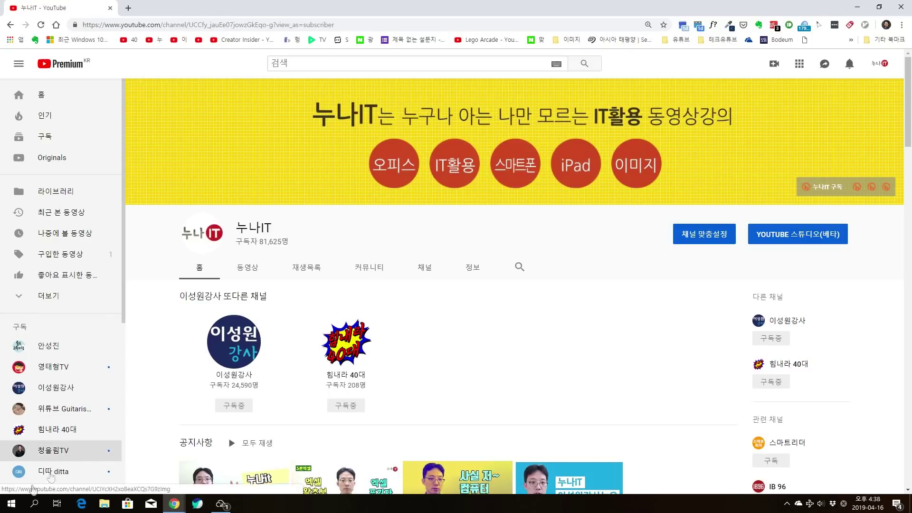
Switch to PowerPoint and enter ㅁㅁㅁㅁ as the slide title in a new presentation
key(super)
click(178, 256)
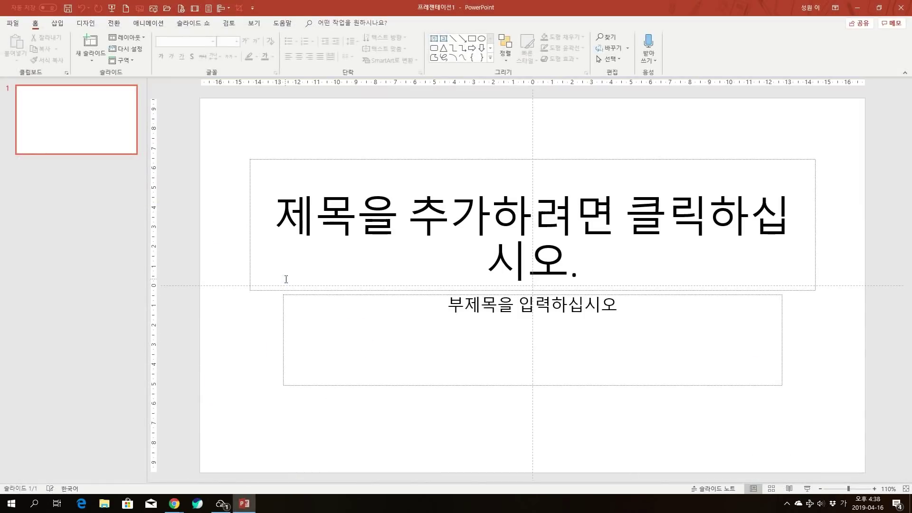
click(353, 254)
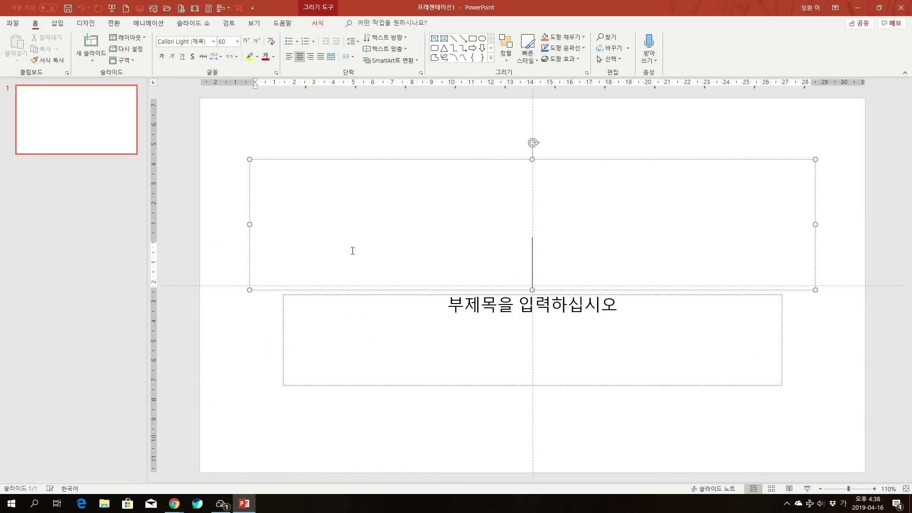
text(안녕하세)
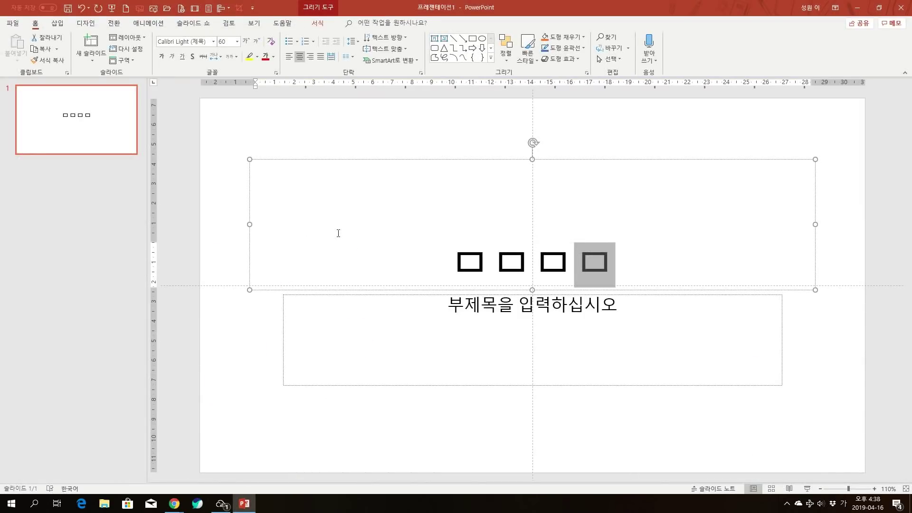
Save the presentation on the desktop as ㅁㅁㅁㅁ.pptx and close PowerPoint
key(F12)
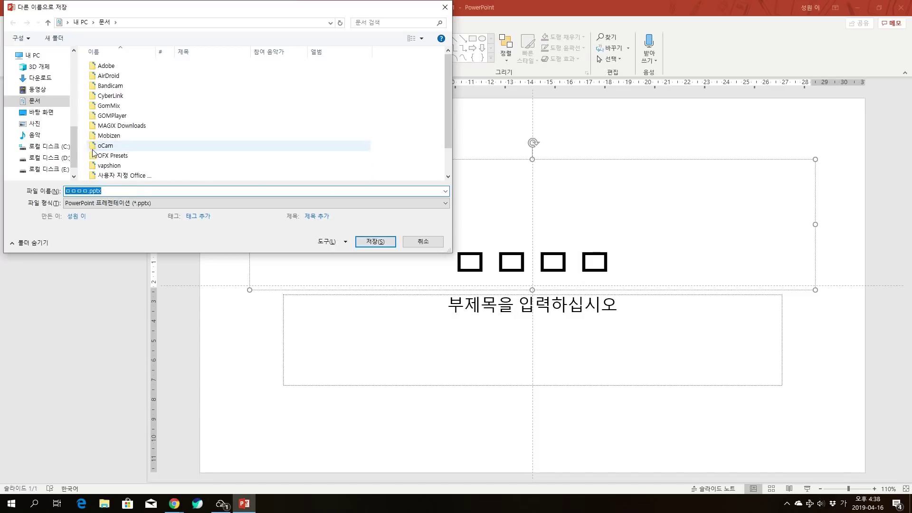
drag(74, 157, 68, 76)
click(68, 72)
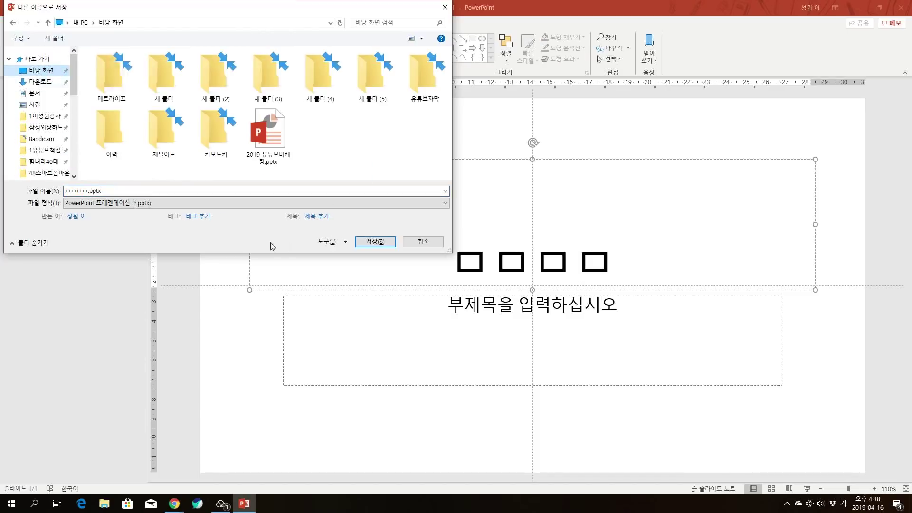
click(376, 242)
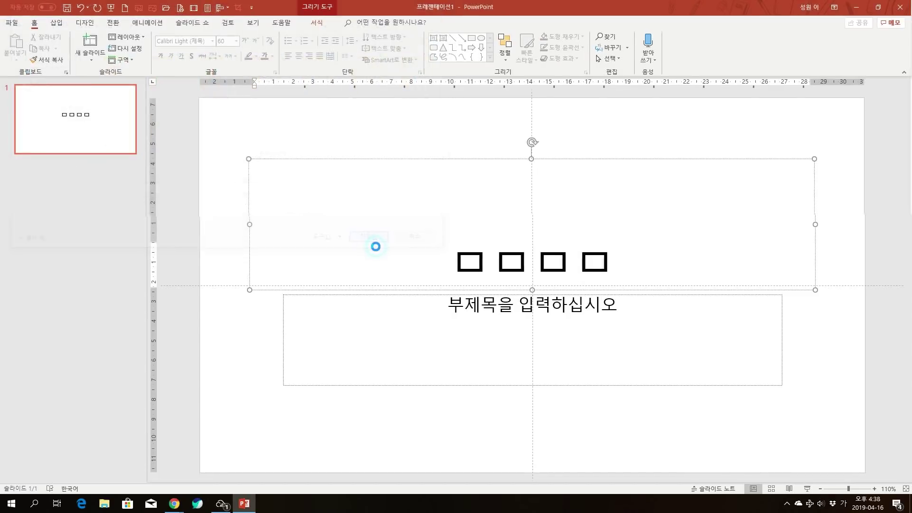
click(902, 7)
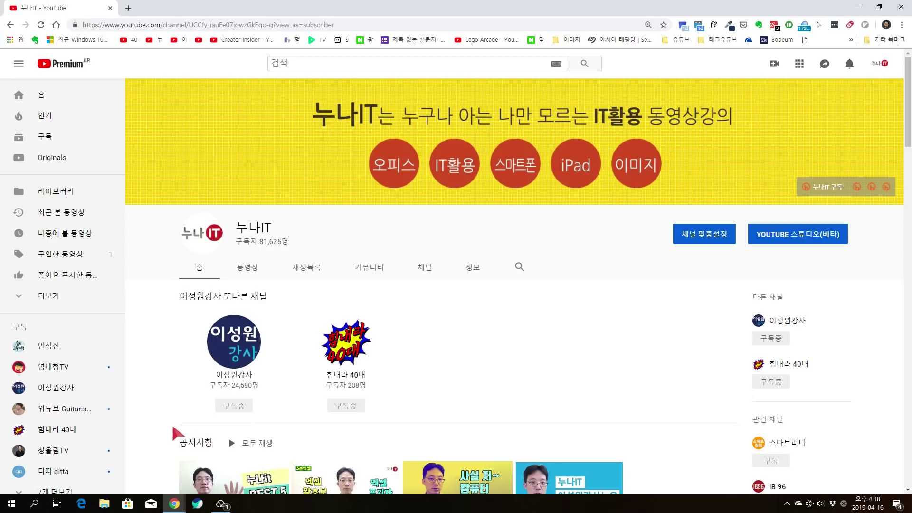
Reopen the ㅁㅁㅁㅁ.pptx presentation from the Task View timeline
click(56, 505)
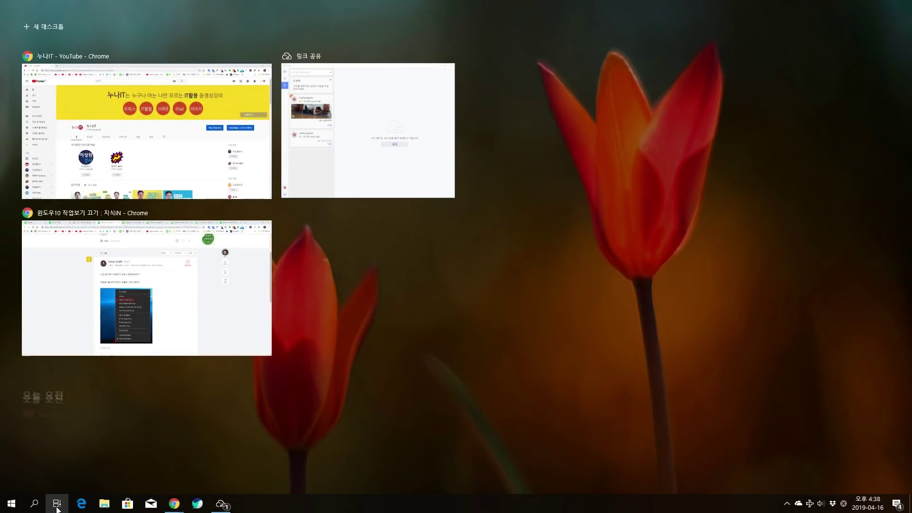
click(62, 434)
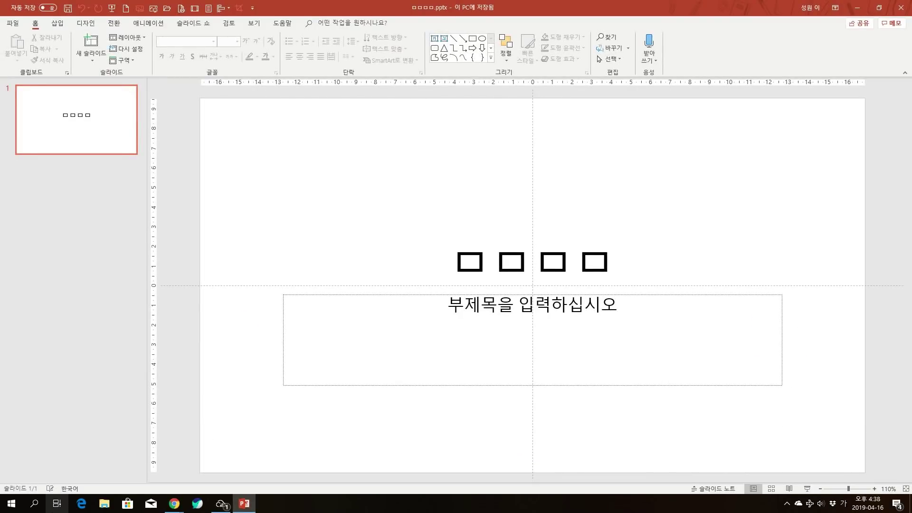
Clear all of this morning's activities (오늘 오전) from the Task View timeline and confirm the removal
click(56, 504)
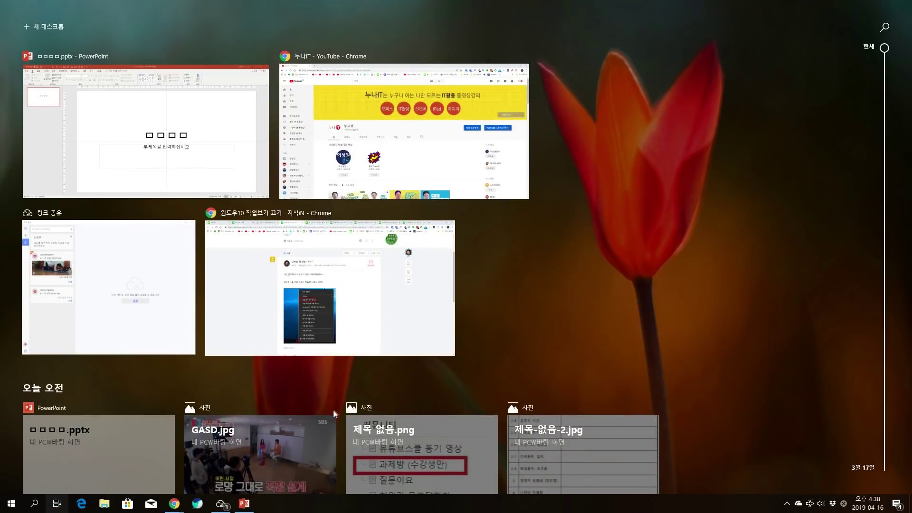
scroll(409, 411, down, 5)
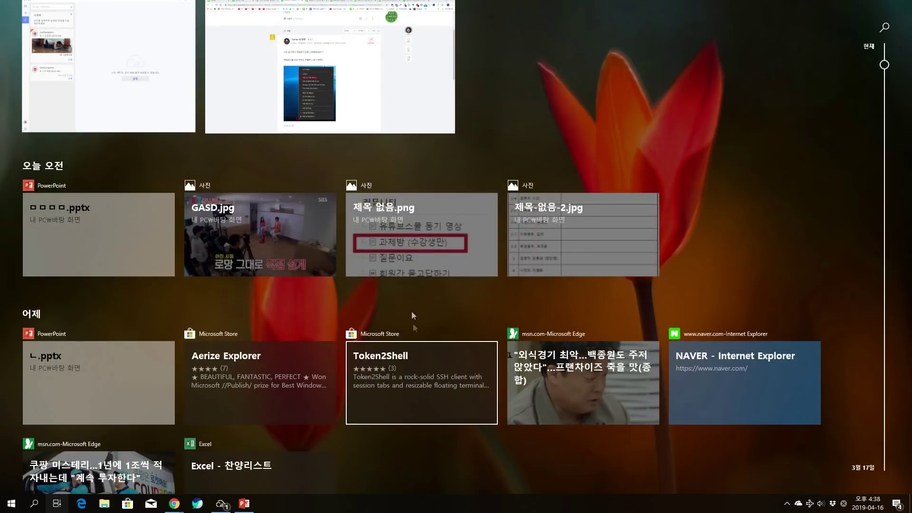
right_click(411, 240)
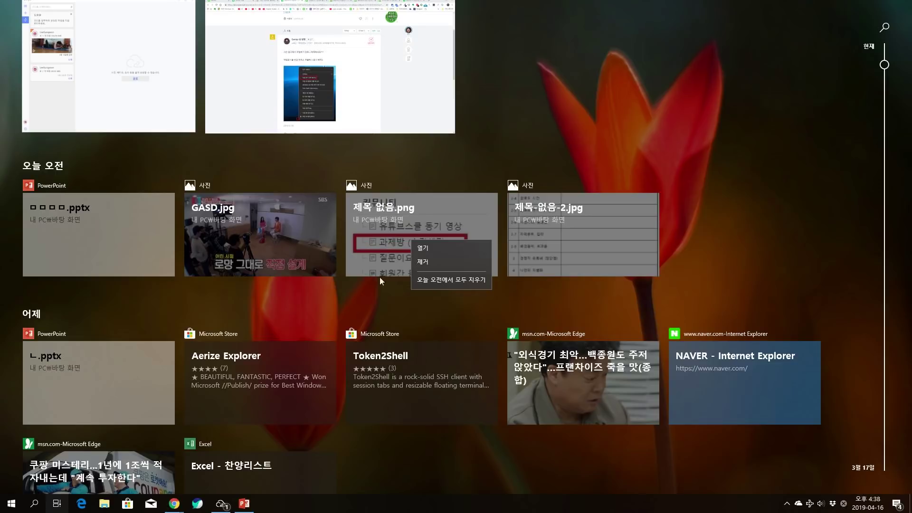
click(464, 281)
click(420, 269)
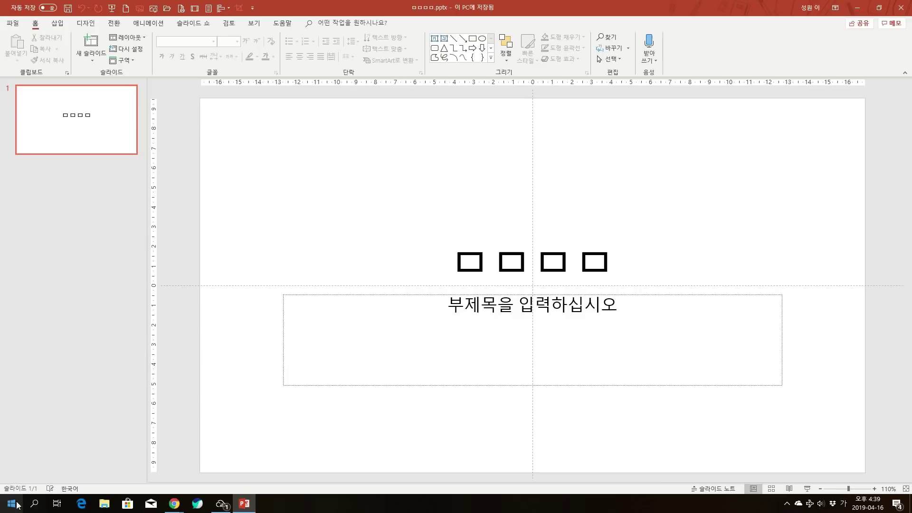
Open the activity history (작업 기록) privacy settings in Windows Settings and turn off storing activity history on this device
click(11, 504)
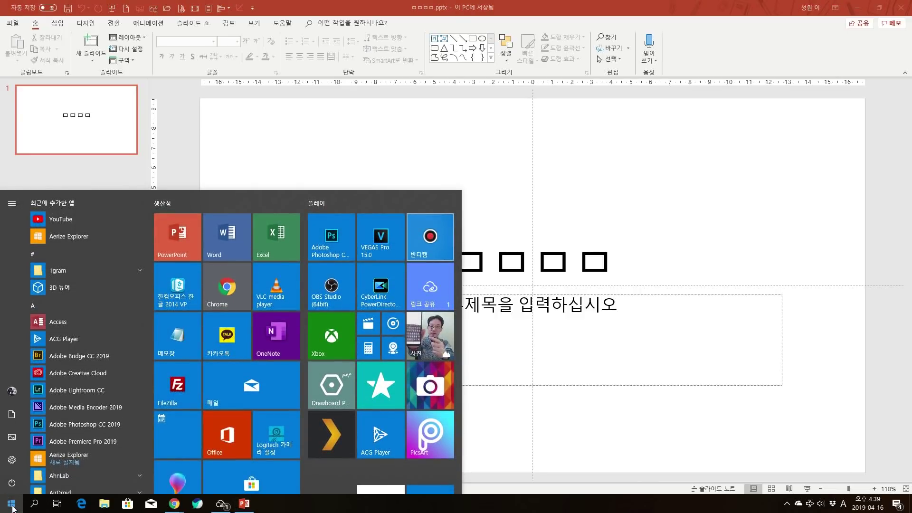
click(11, 460)
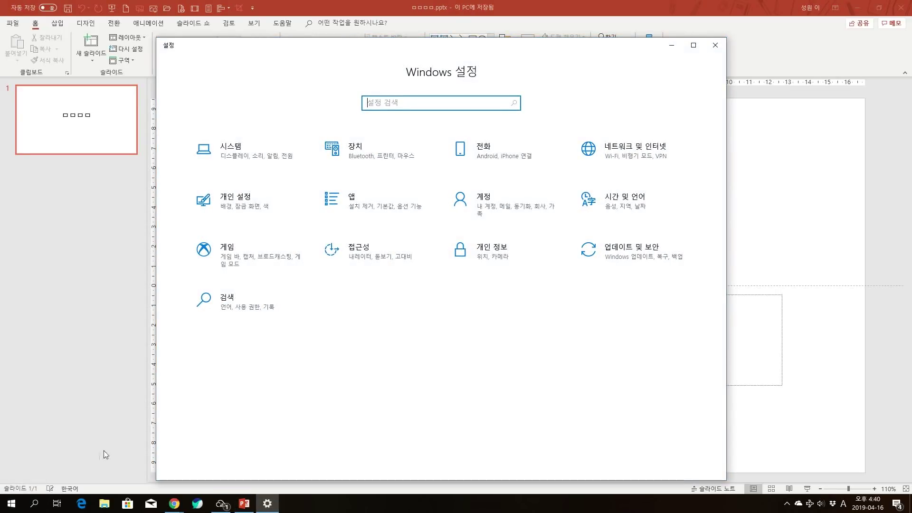
click(491, 262)
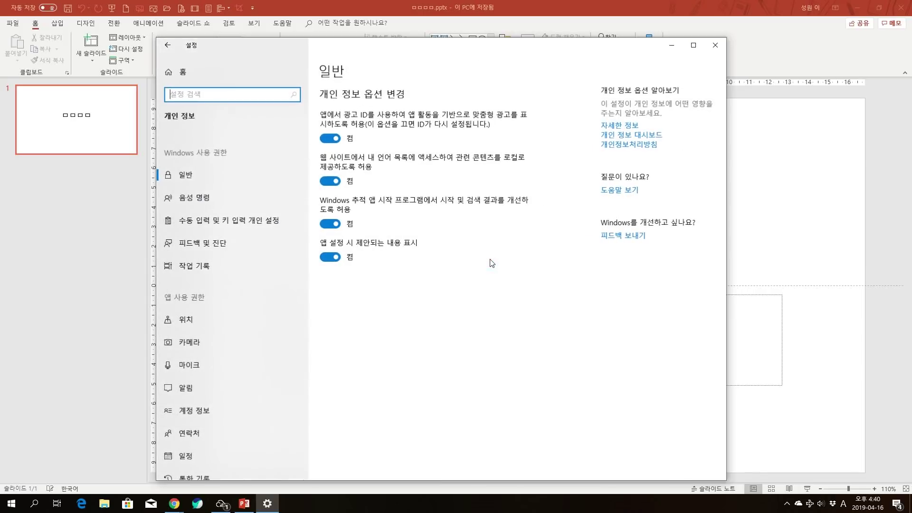
click(217, 271)
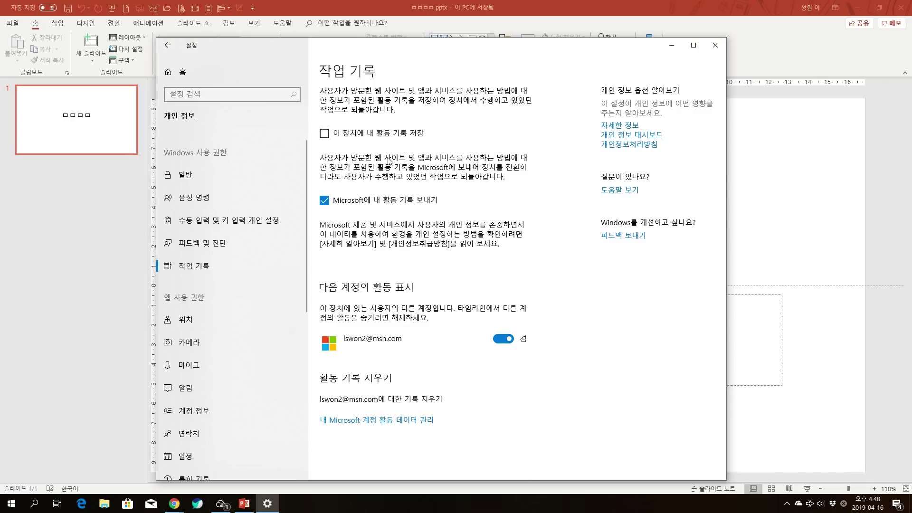
Return to PowerPoint, save the presentation on the desktop as 123.pptx, and check the Task View timeline for it
click(801, 154)
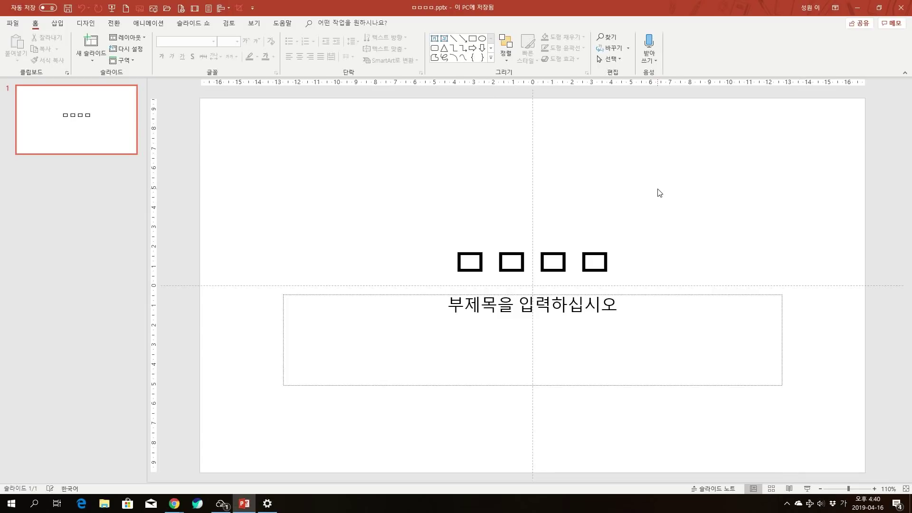
key(F12)
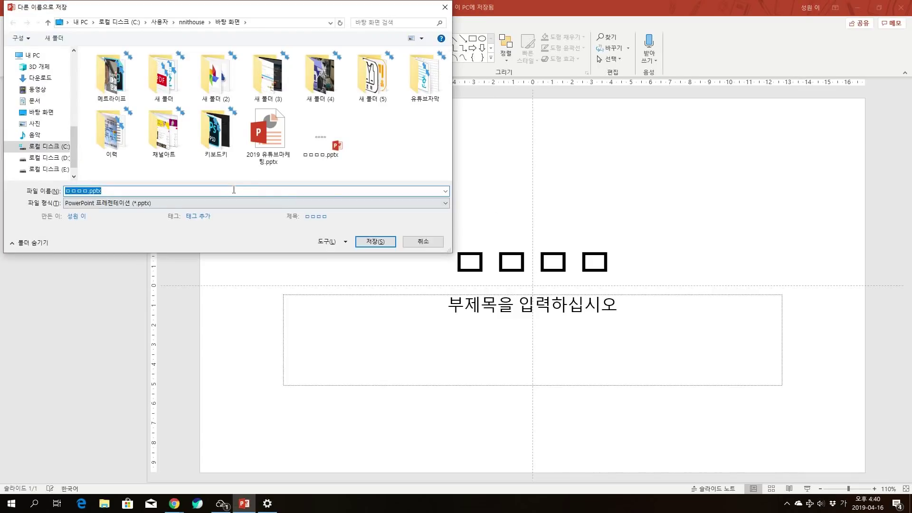
text(123)
click(361, 244)
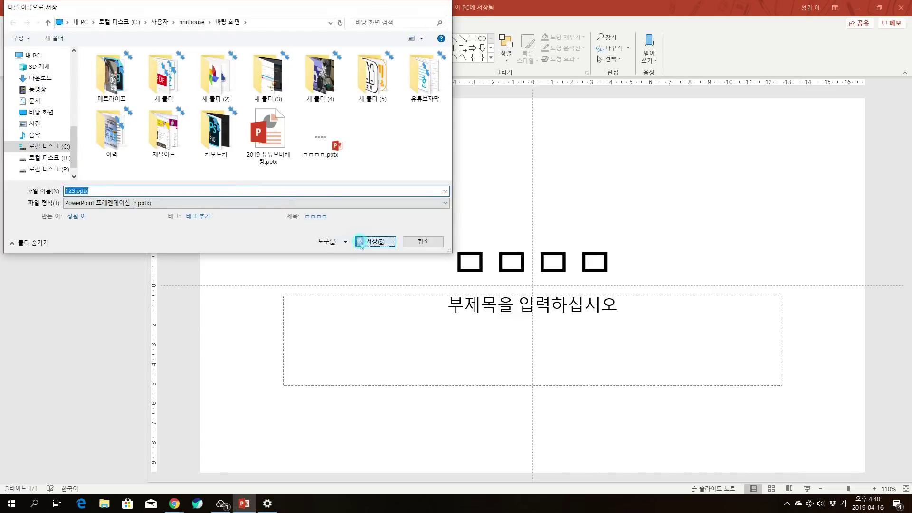
click(57, 504)
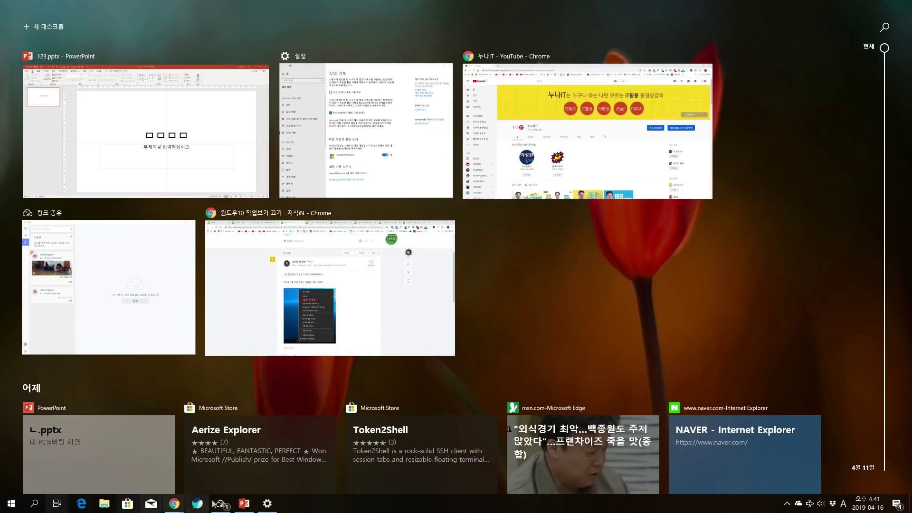
Turn off showing activities from the Microsoft account in the activity history settings and check Task View
click(274, 507)
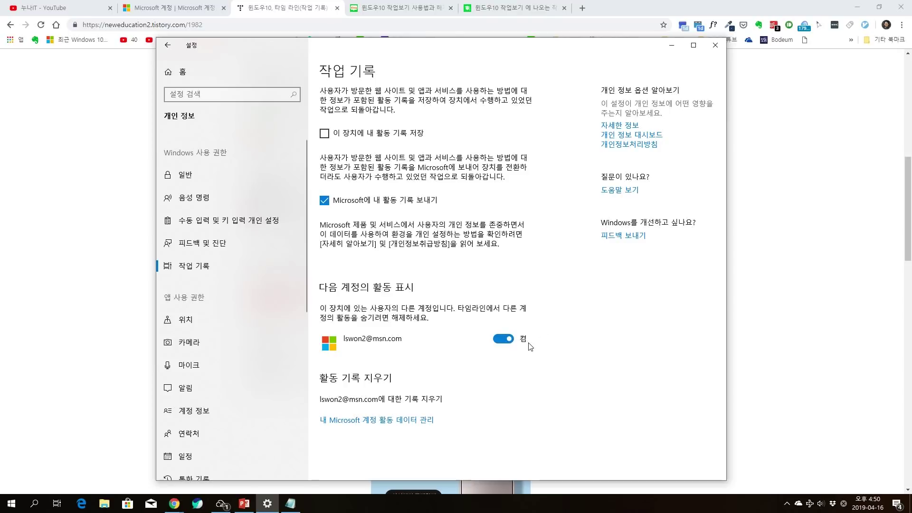
click(503, 339)
click(56, 503)
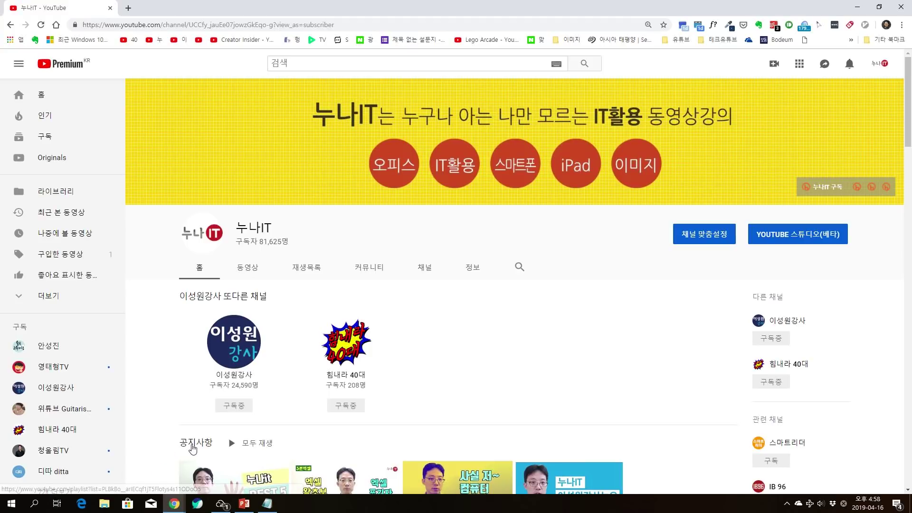
Add a second virtual desktop in Task View, return to Desktop 1, and switch over to Desktop 2
key(super+Tab)
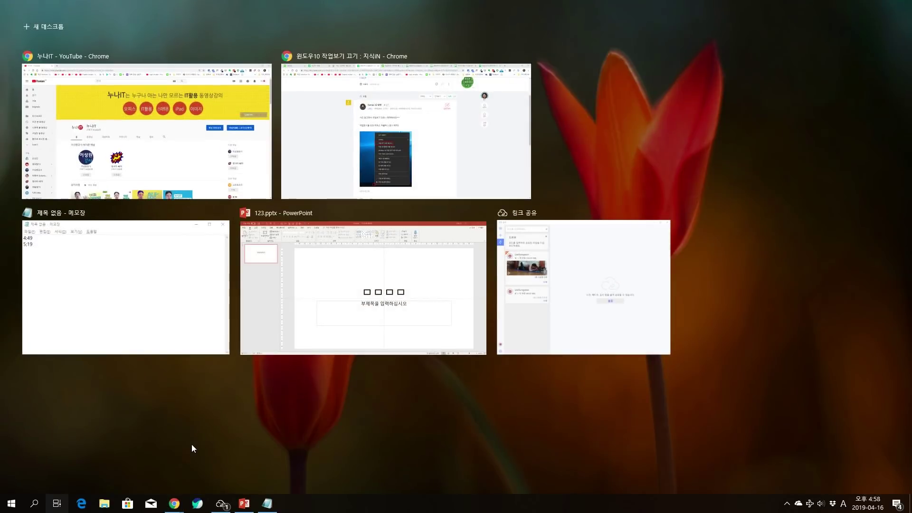
click(52, 27)
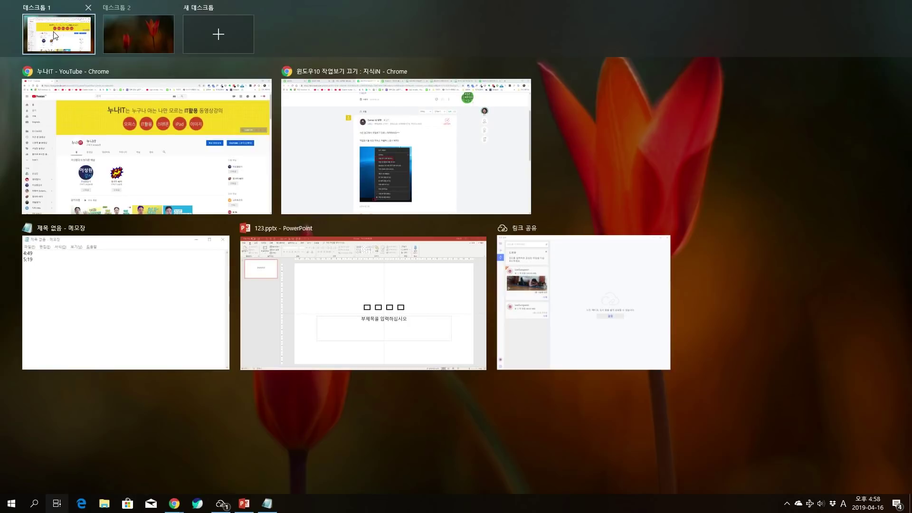
click(55, 37)
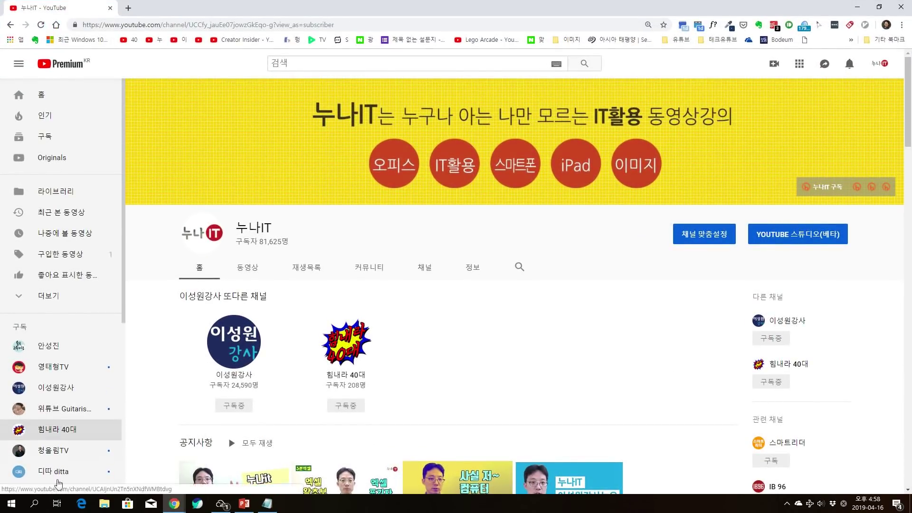
click(57, 504)
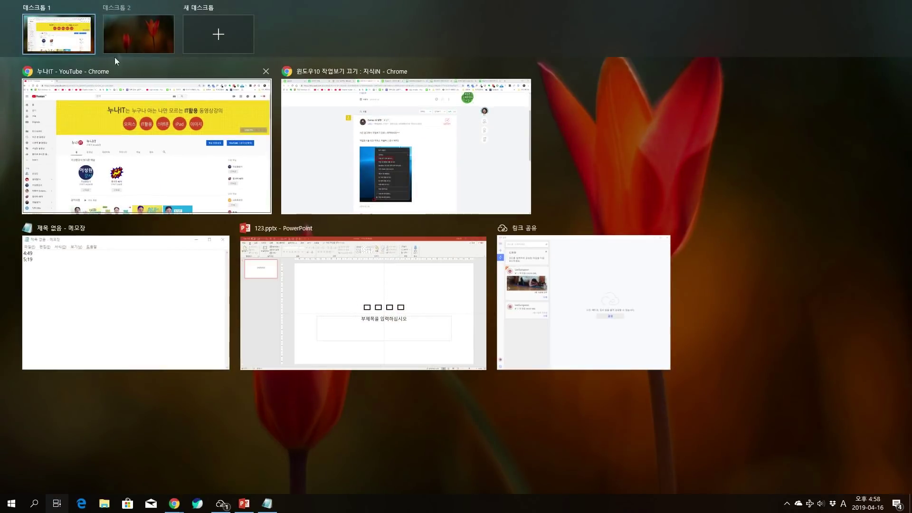
click(120, 44)
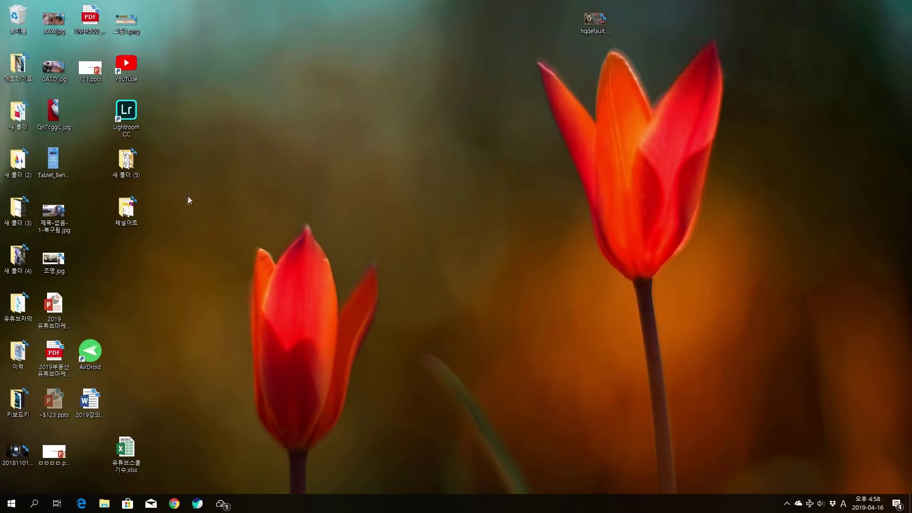
Add a third virtual desktop in Task View and switch to it
click(57, 503)
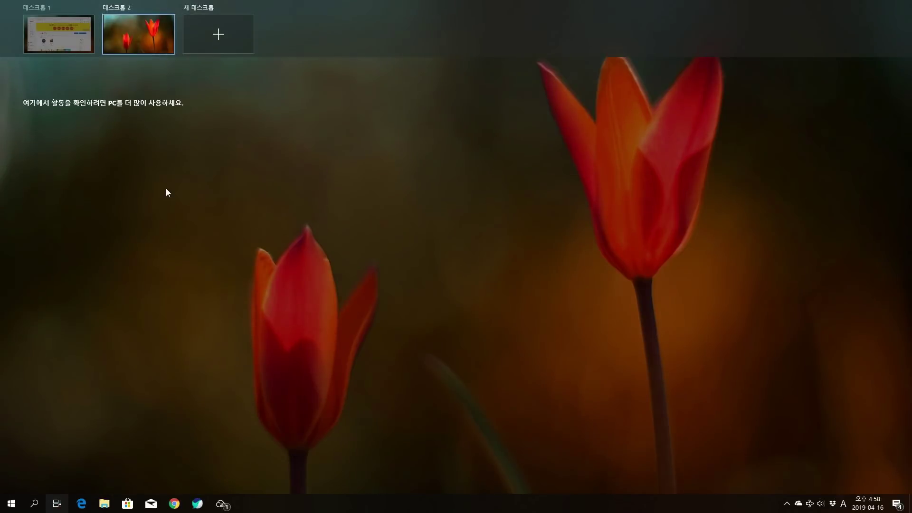
click(213, 39)
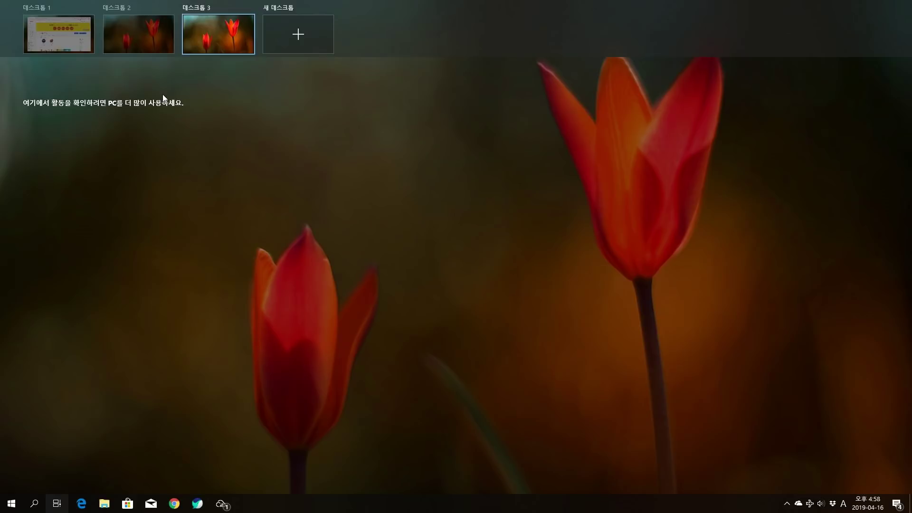
click(207, 44)
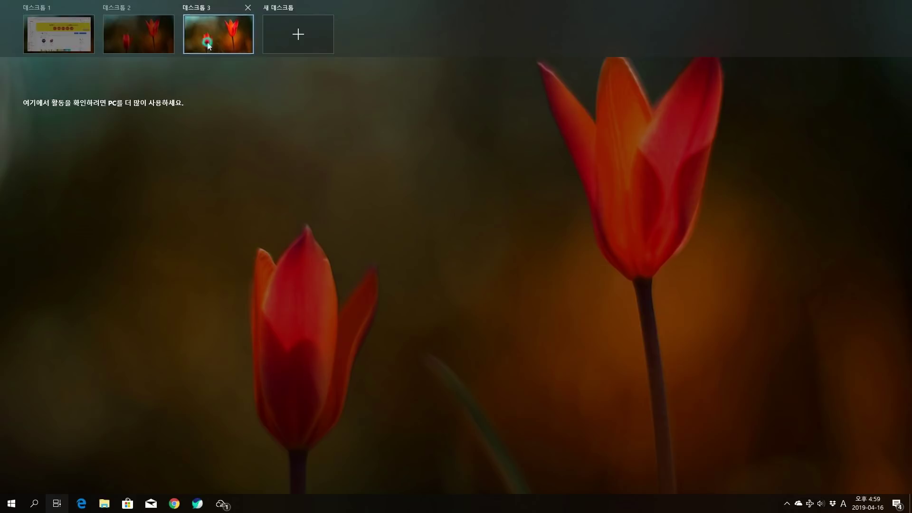
Start Excel on Desktop 3, create a blank workbook, and maximize its window
click(12, 503)
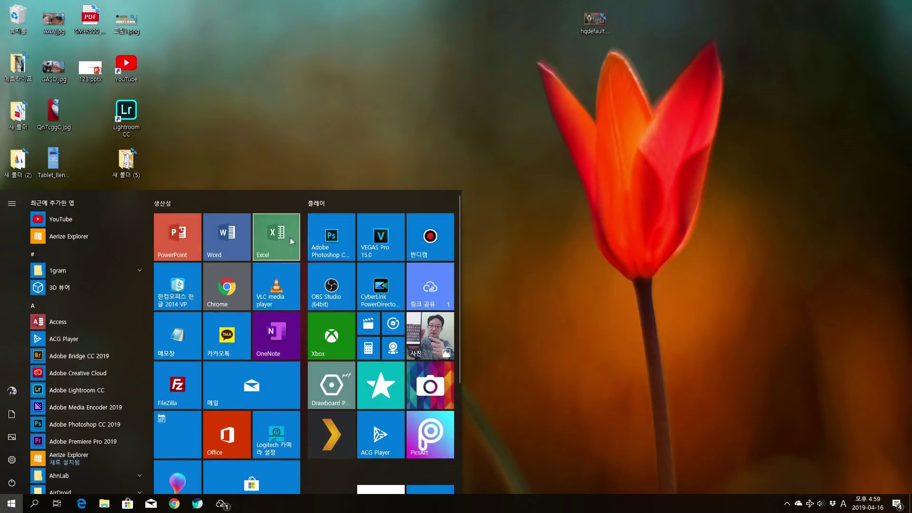
click(290, 240)
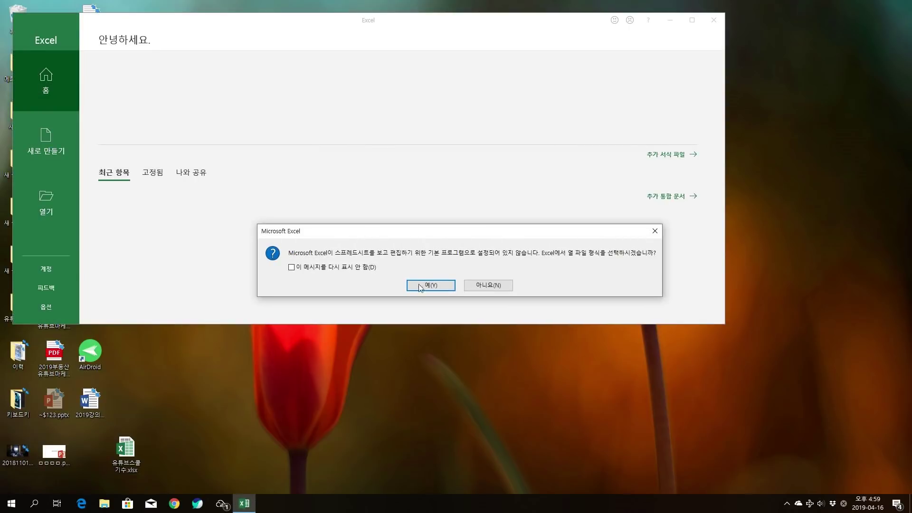
click(420, 287)
click(584, 256)
click(65, 142)
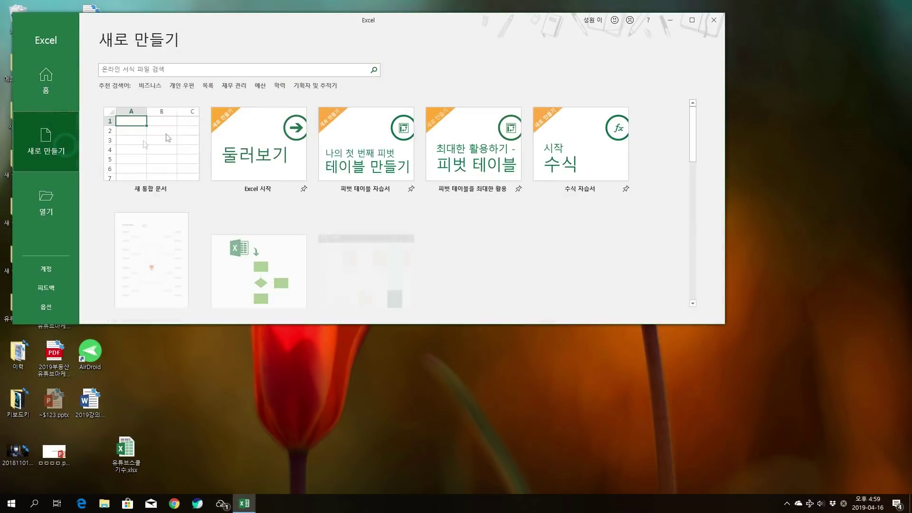
click(155, 138)
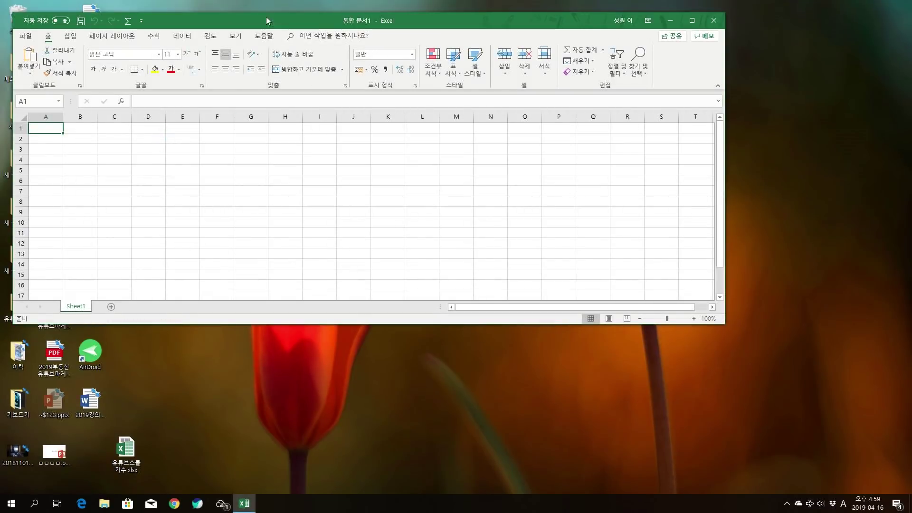
double_click(266, 20)
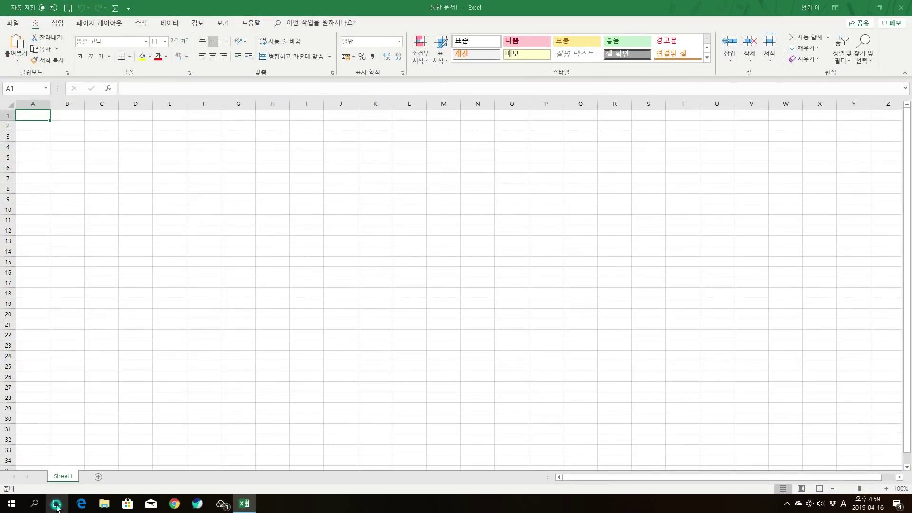
Switch to Desktop 2 through Task View and start PowerPoint with a blank presentation
click(56, 506)
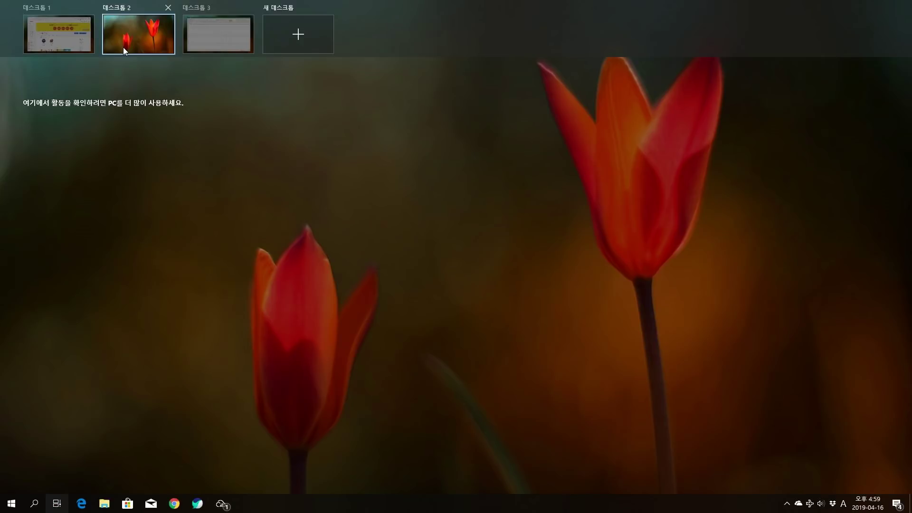
click(124, 47)
key(super)
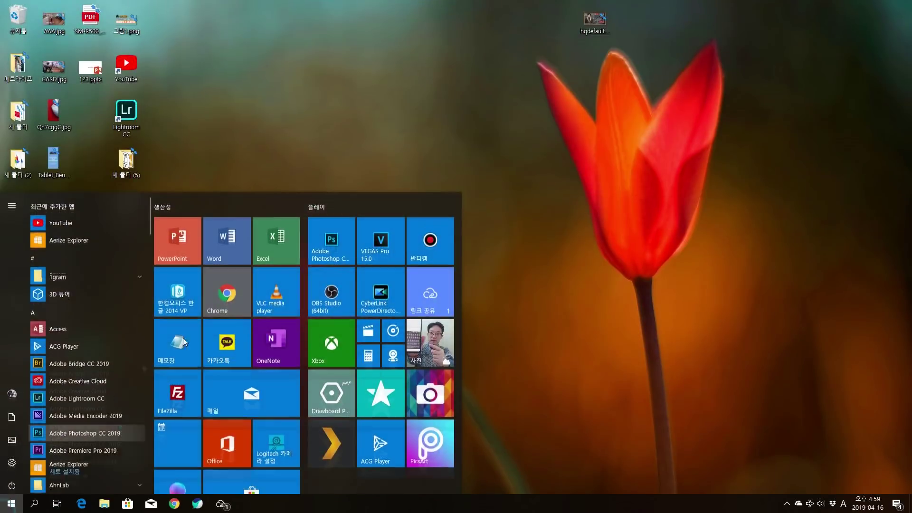
click(178, 243)
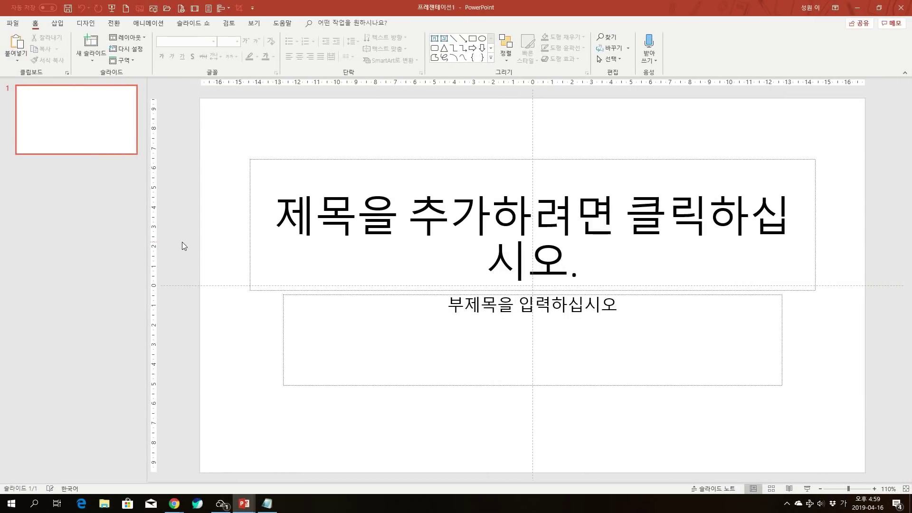
In Task View, move the blank presentation window from Desktop 1 to Desktop 2 and close the 123.pptx window
click(56, 507)
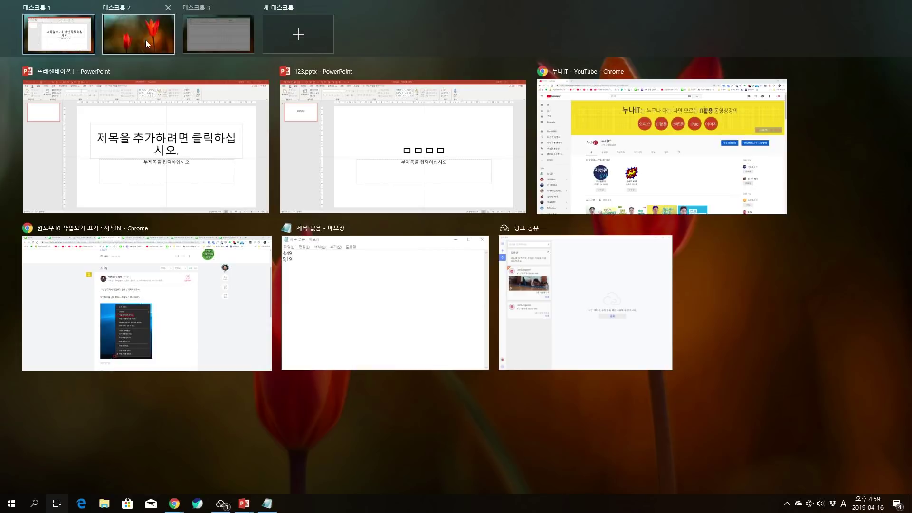
drag(112, 131, 129, 35)
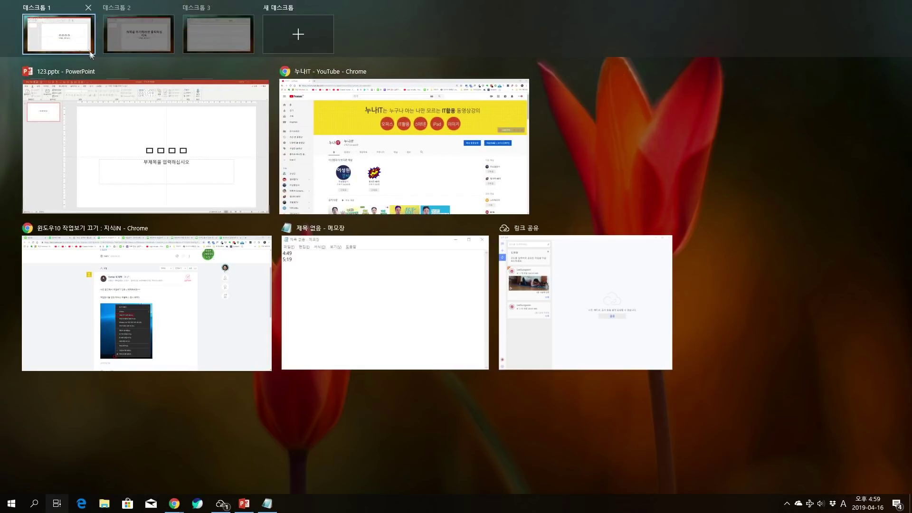
click(264, 73)
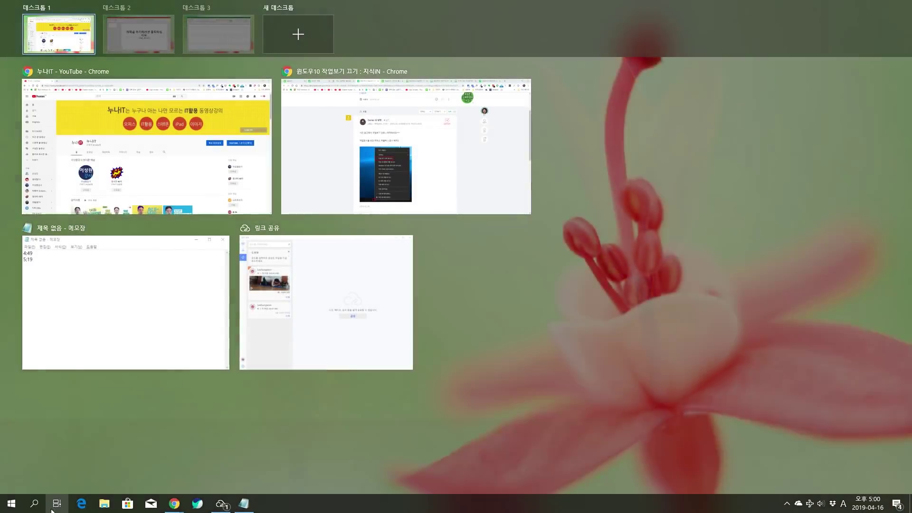
Switch from Desktop 1 through Desktop 2 to Desktop 3 and minimize the Excel window there
click(52, 507)
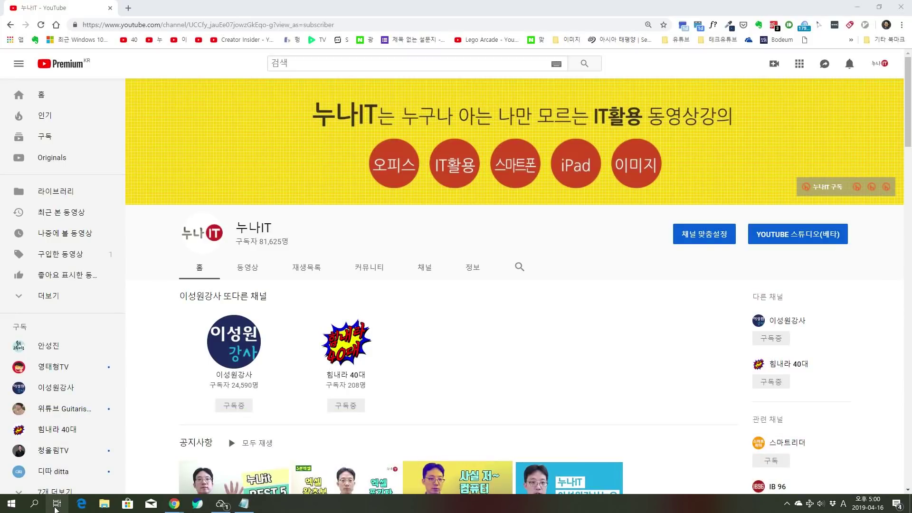
click(56, 508)
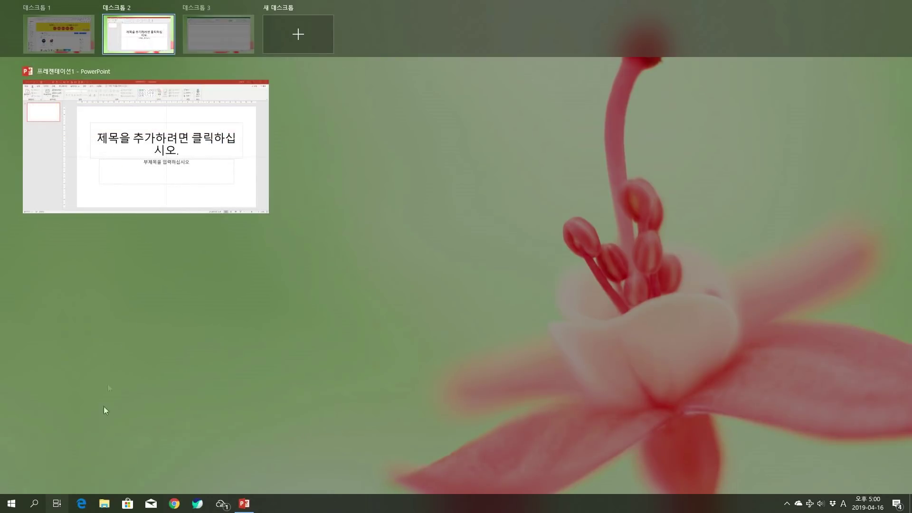
click(58, 507)
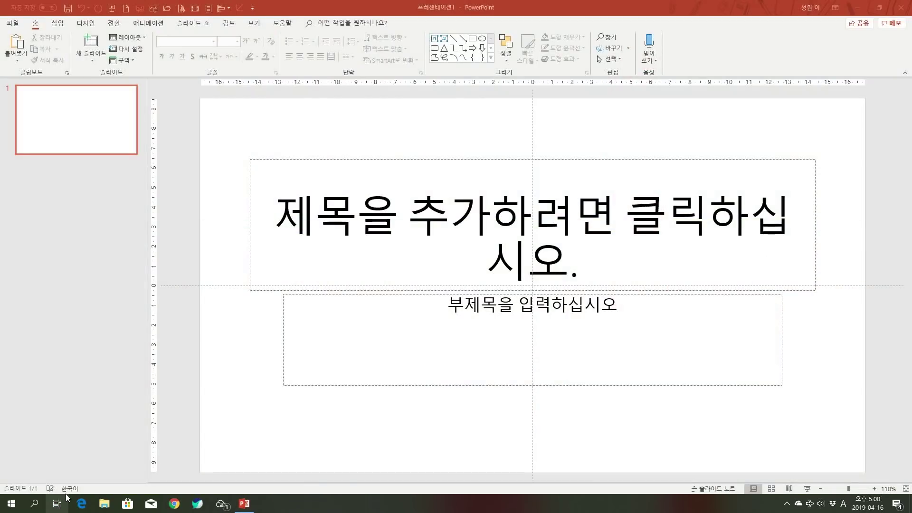
key(ctrl+super+Right)
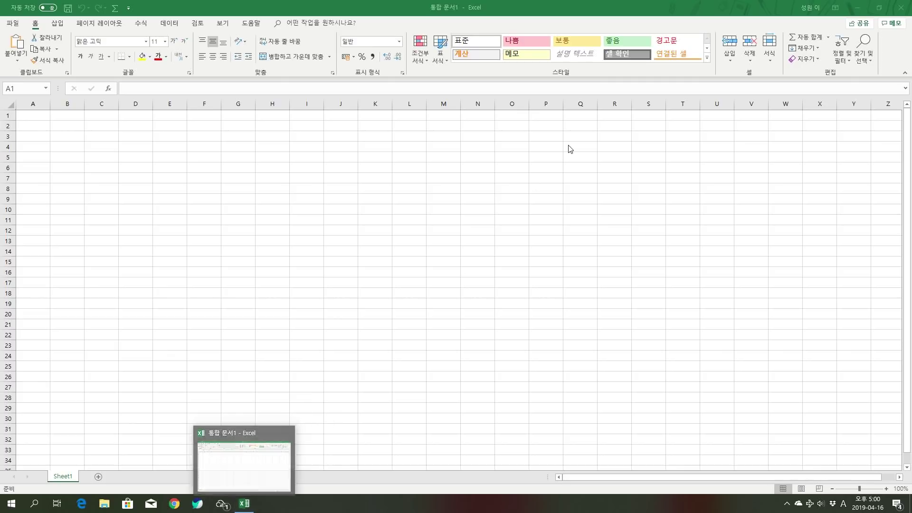
click(857, 8)
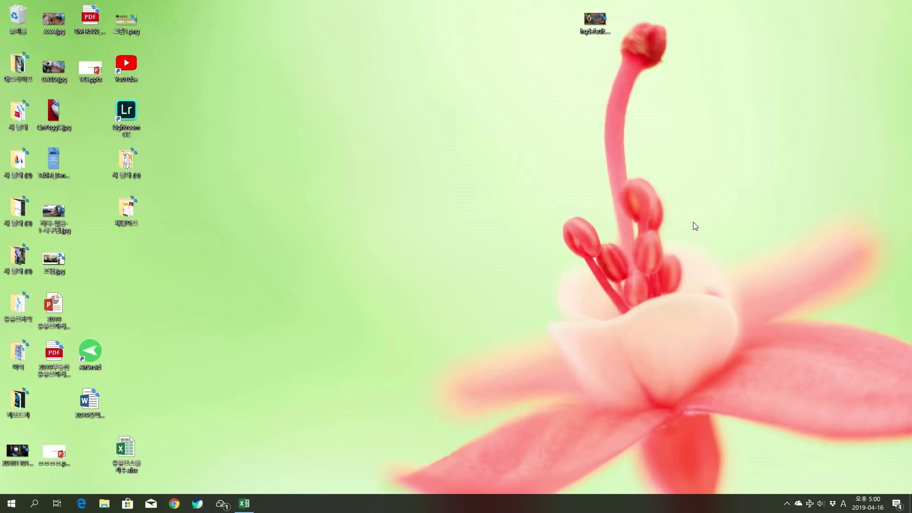
Move back through Desktop 2 to Desktop 1, add a fourth virtual desktop, and check it in Task View
key(ctrl+super+Left)
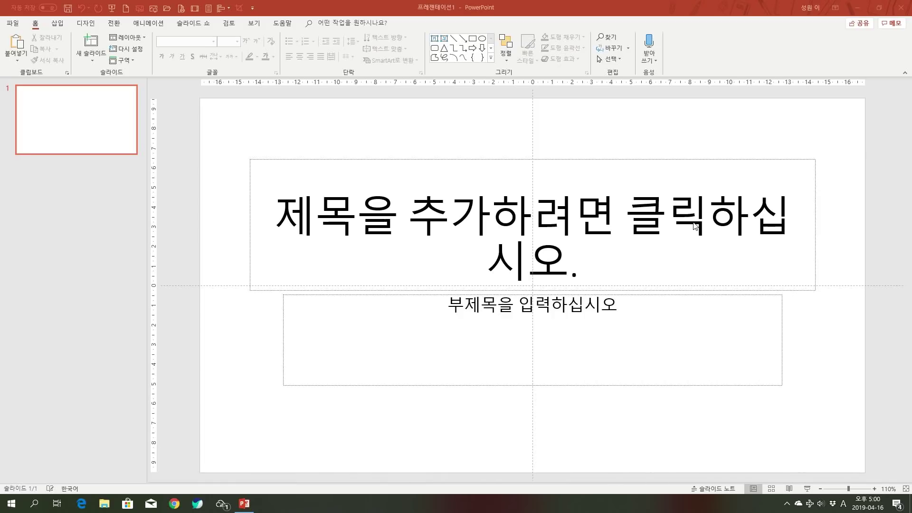
key(ctrl+super+Left)
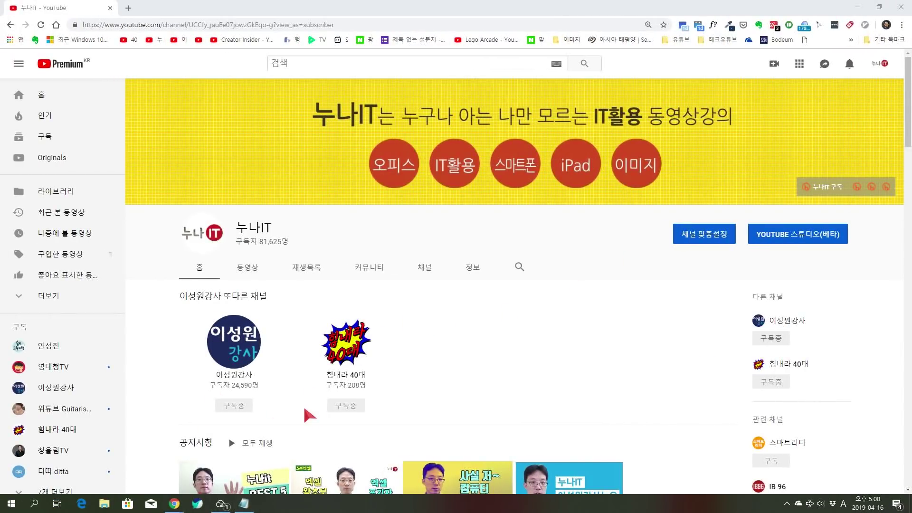
key(ctrl+super+d)
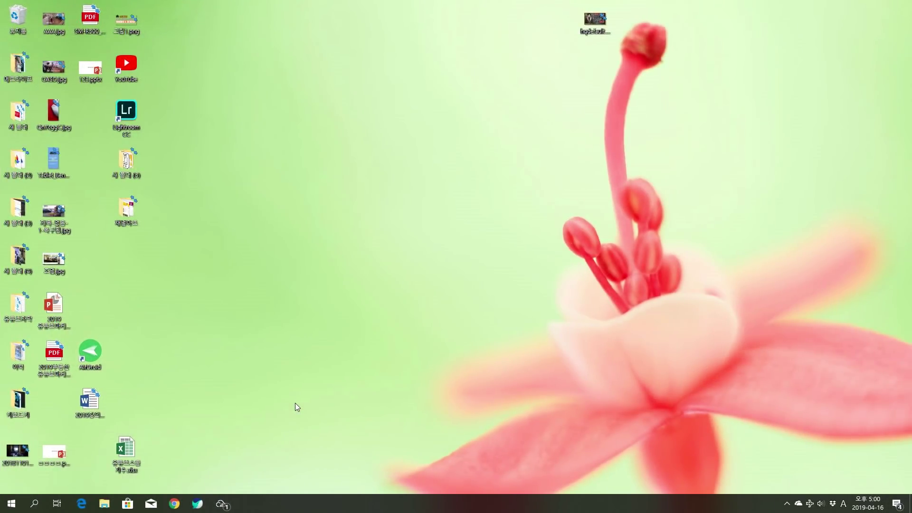
key(super+Tab)
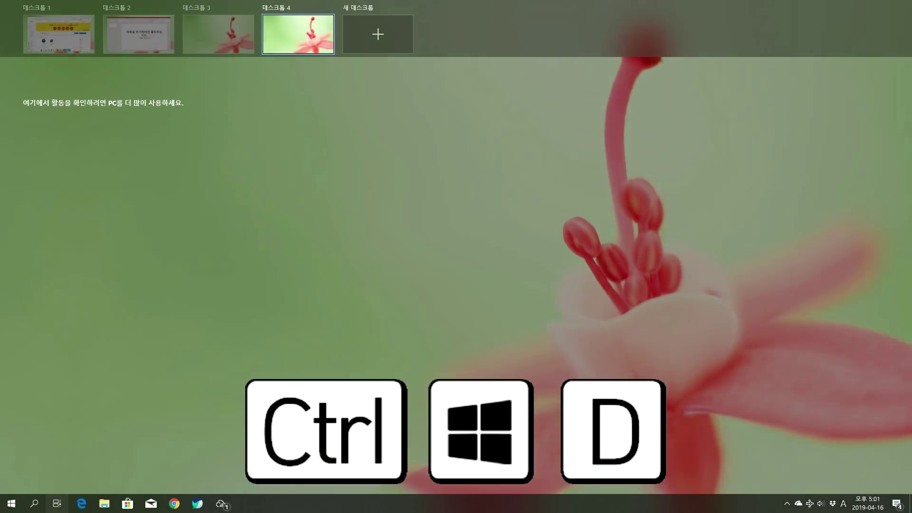
click(327, 256)
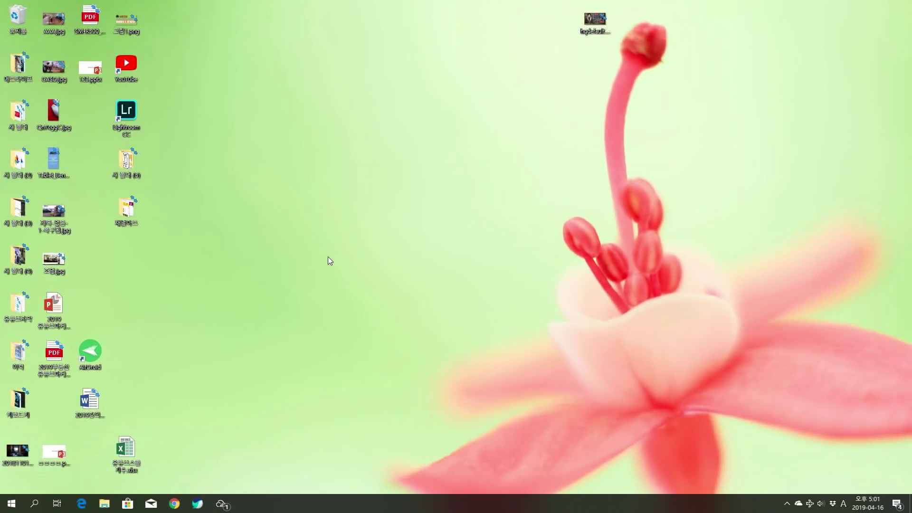
Close Desktop 4 and check the remaining desktops in Task View
key(ctrl+super+F4)
key(super+Tab)
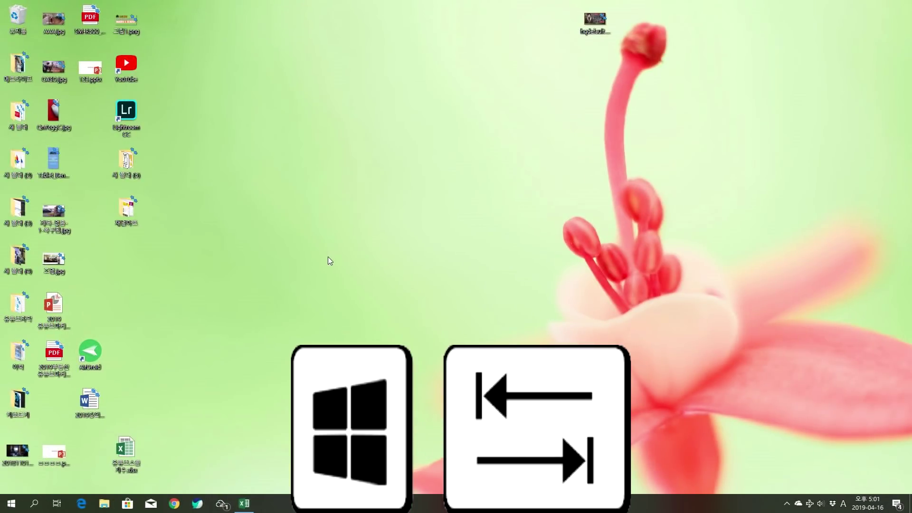
key(super+Tab)
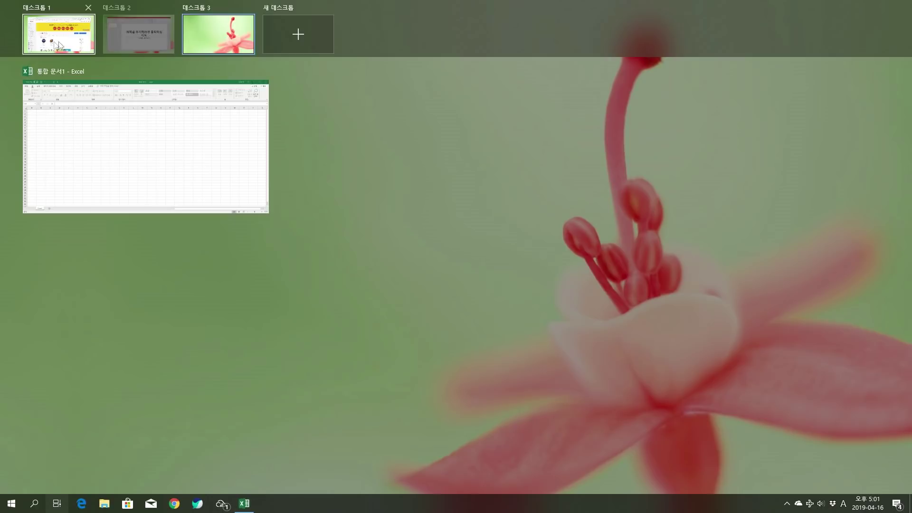
Close Desktop 3, check the windows on Desktop 2 in Task View, and return to Desktop 1
click(212, 40)
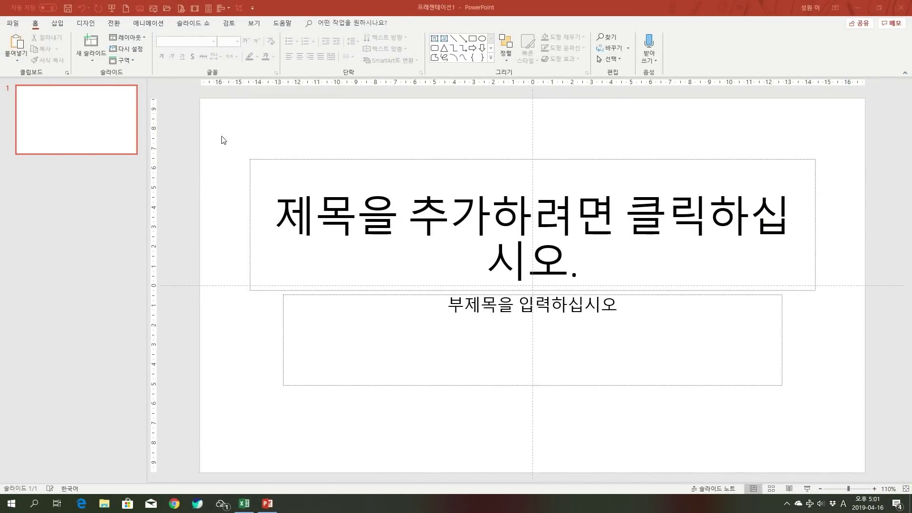
key(super)
key(super+Tab)
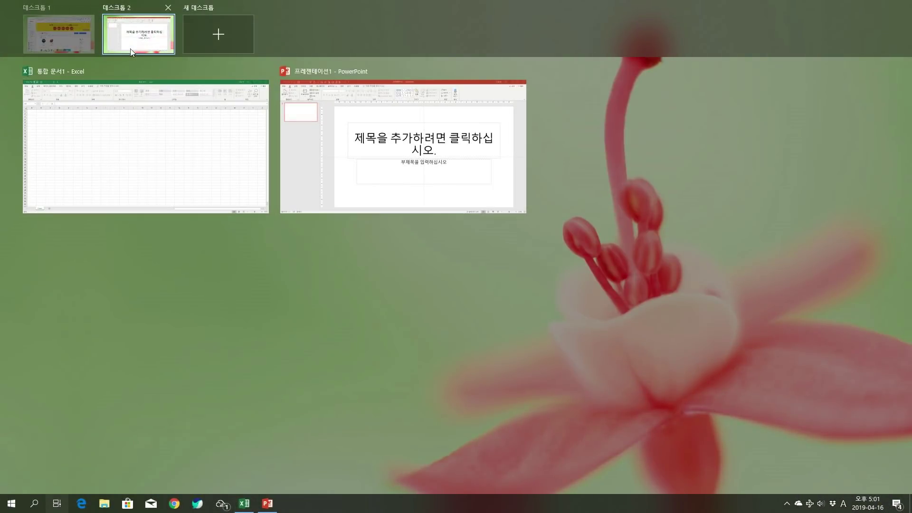
click(89, 47)
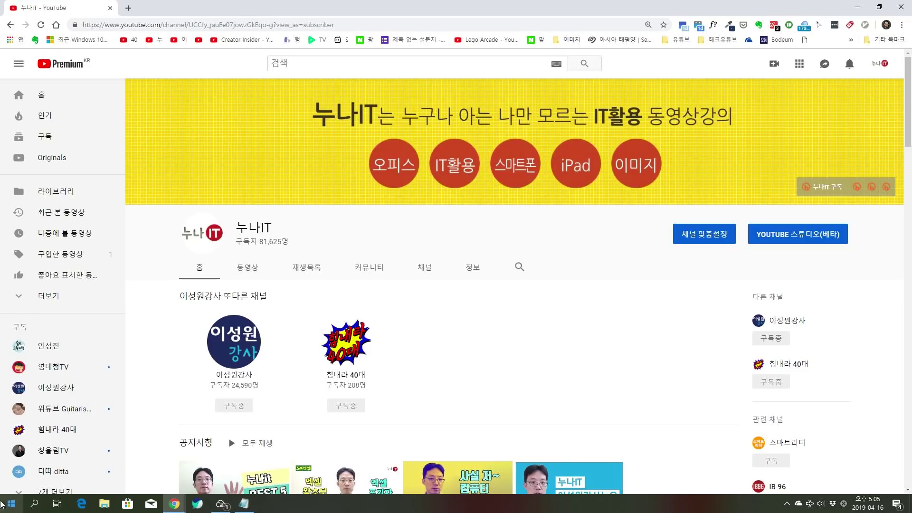
Find Sticky Notes in the installed apps list and open it on Desktop 1
click(4, 504)
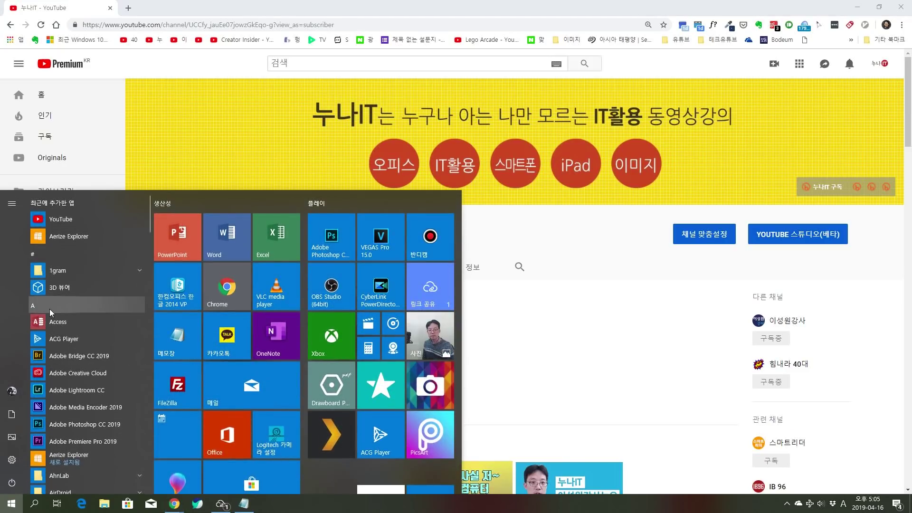
scroll(51, 313, down, 15)
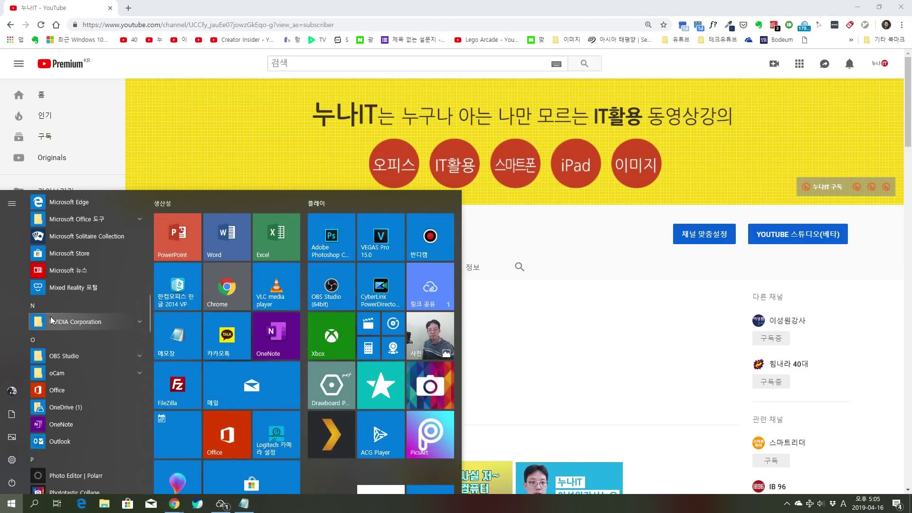
scroll(51, 321, down, 6)
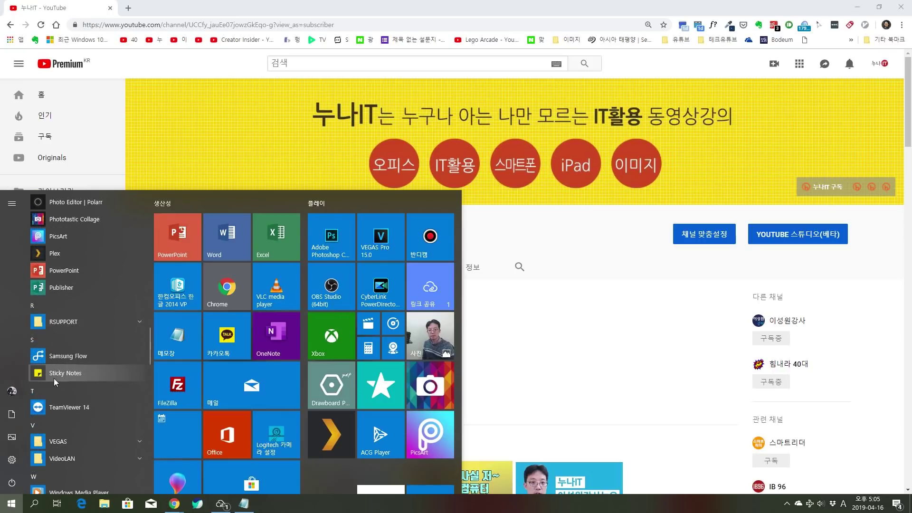
click(74, 373)
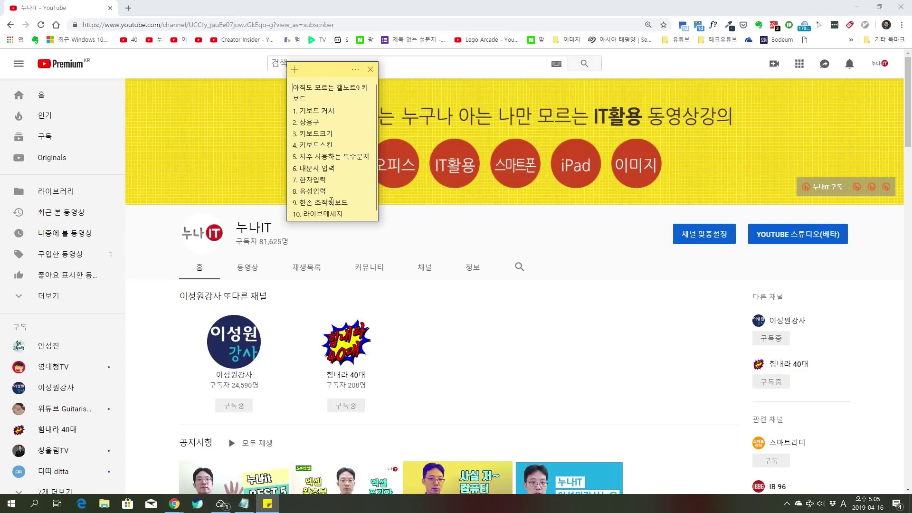
Add two blank sticky notes and spread them apart beside the existing note
click(295, 69)
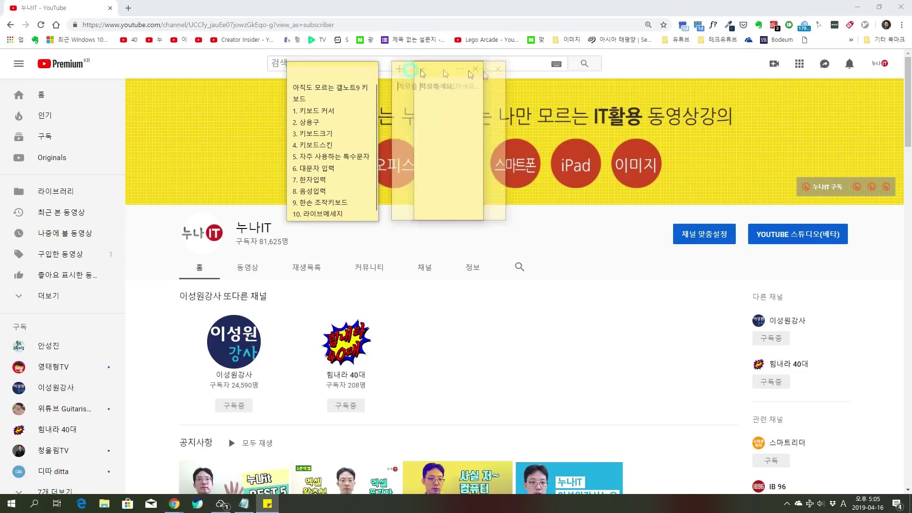
click(467, 71)
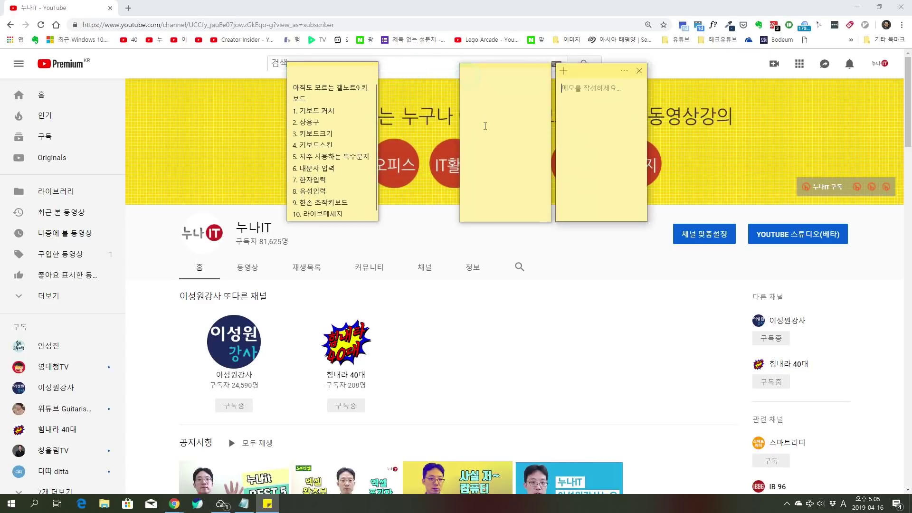
drag(590, 73, 710, 72)
Hide all open windows to show the desktop and bring back only the sticky notes
click(857, 7)
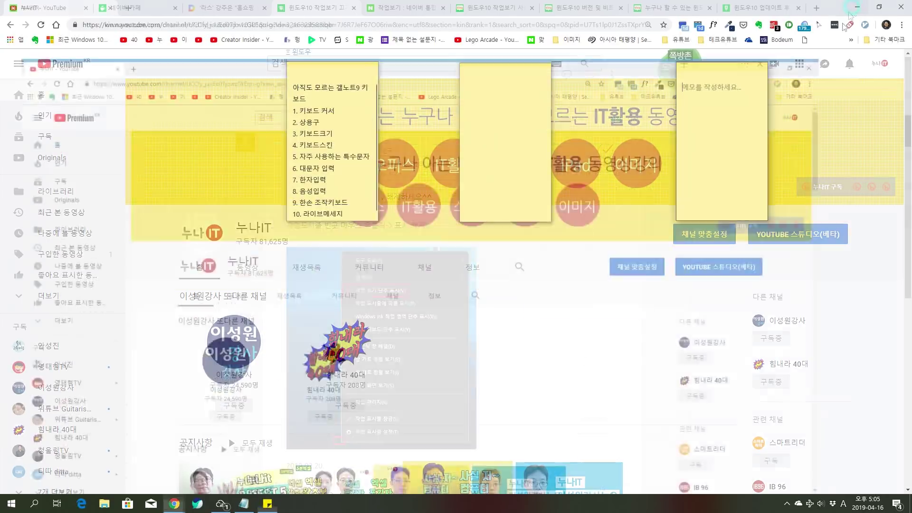
click(909, 504)
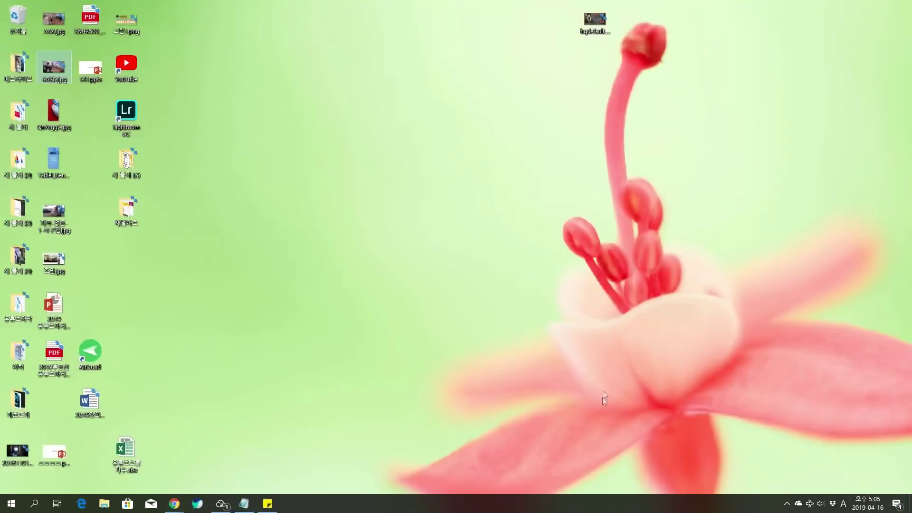
click(270, 507)
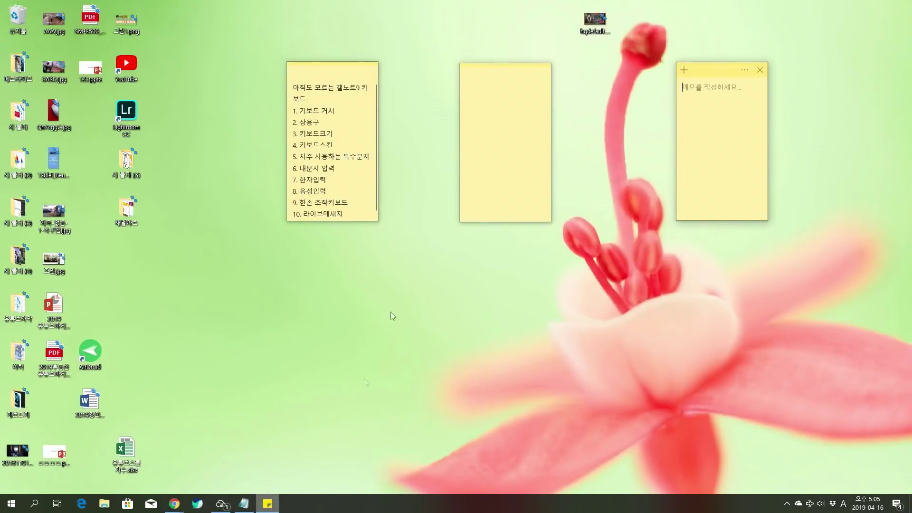
Move the note with the keyboard list into the gap between the two blank sticky notes
drag(335, 67, 621, 73)
Try pink and purple as the colour of the blank note beside the keyboard list note
click(498, 66)
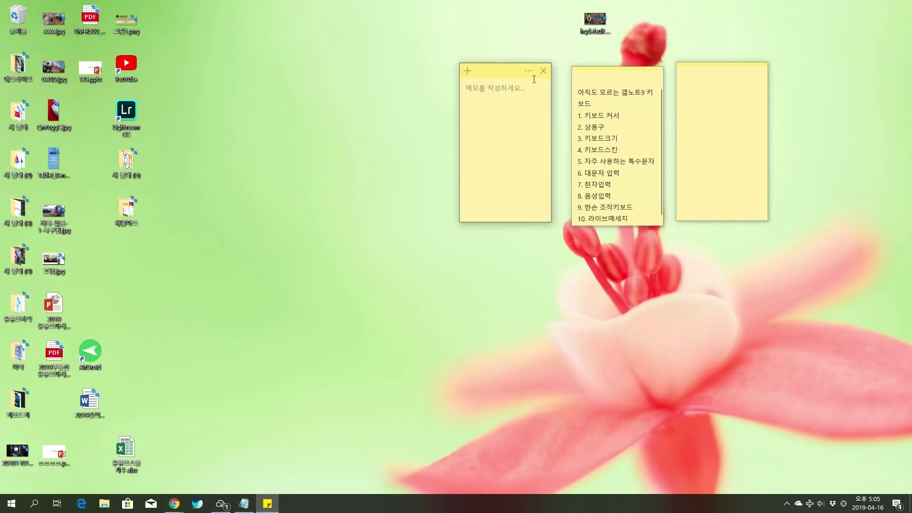
click(529, 74)
click(491, 76)
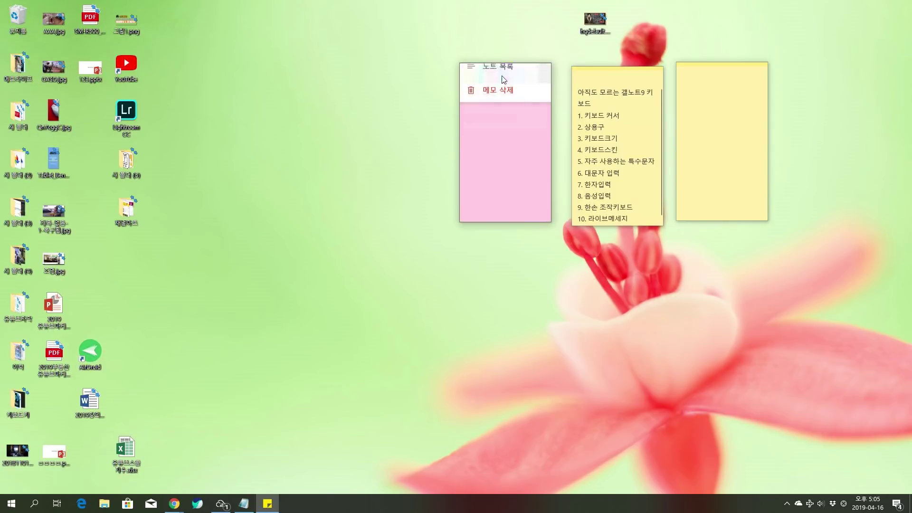
click(531, 73)
click(505, 72)
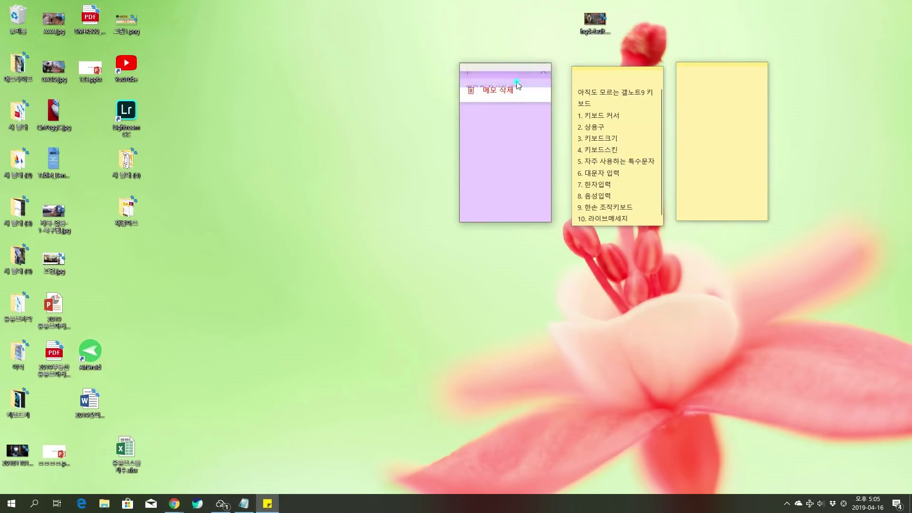
Change the purple note's colour to white and write "- 오늘해야할일" in it
click(529, 73)
click(533, 71)
text(- 오늘해야할일)
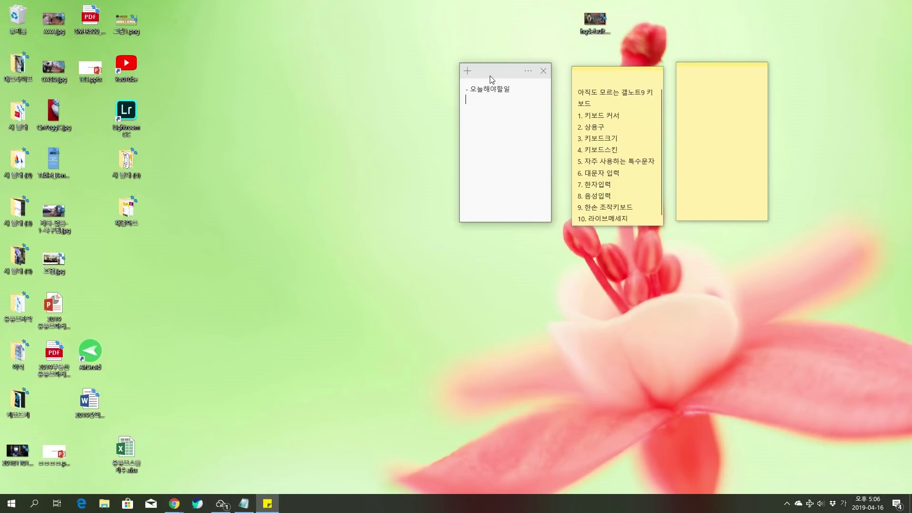
Move the white note and the keyboard list note higher up on the desktop
drag(491, 80, 486, 36)
drag(606, 73, 611, 31)
Open the list of all notes from the white note and place it next to that note
click(522, 22)
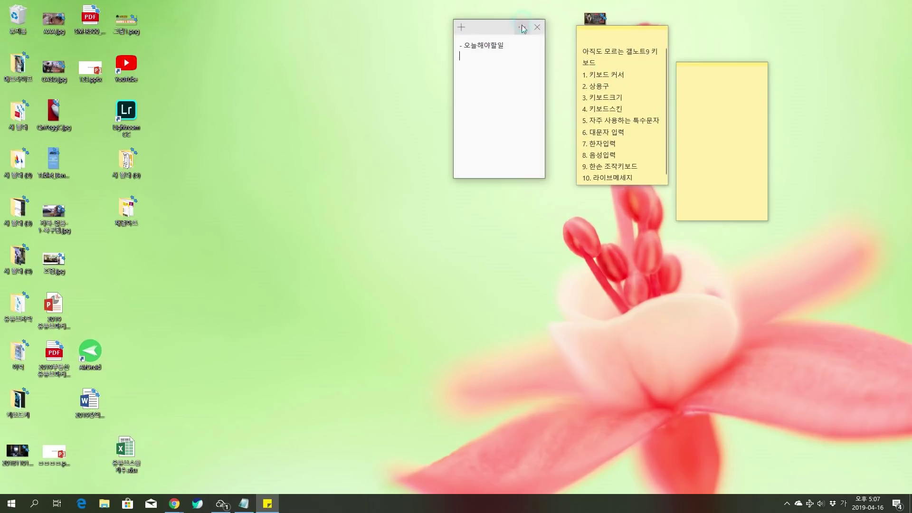
click(521, 28)
click(511, 56)
drag(213, 35, 381, 30)
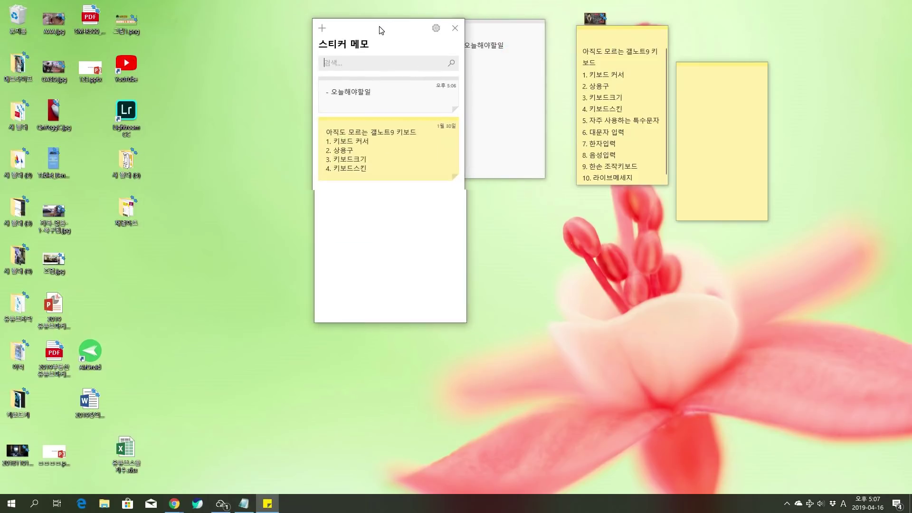
Create a new note from the notes list and start a bulleted list in it
click(322, 27)
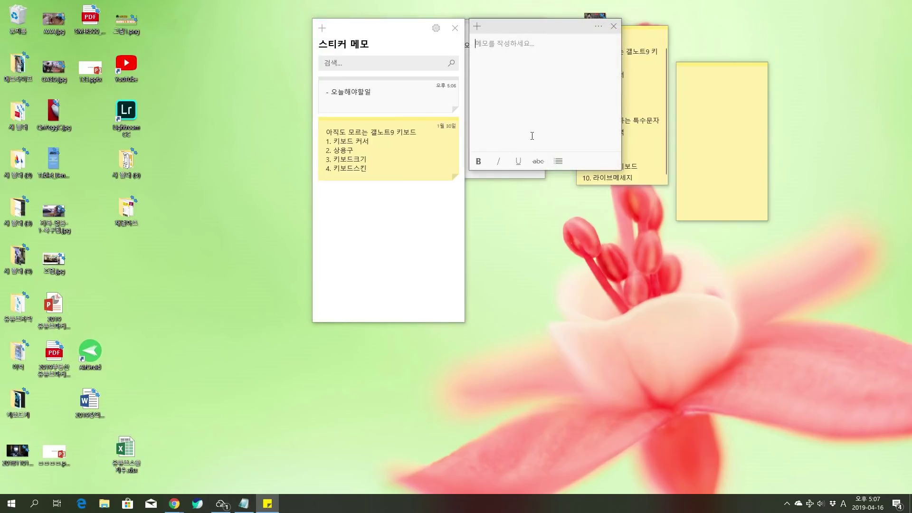
click(558, 161)
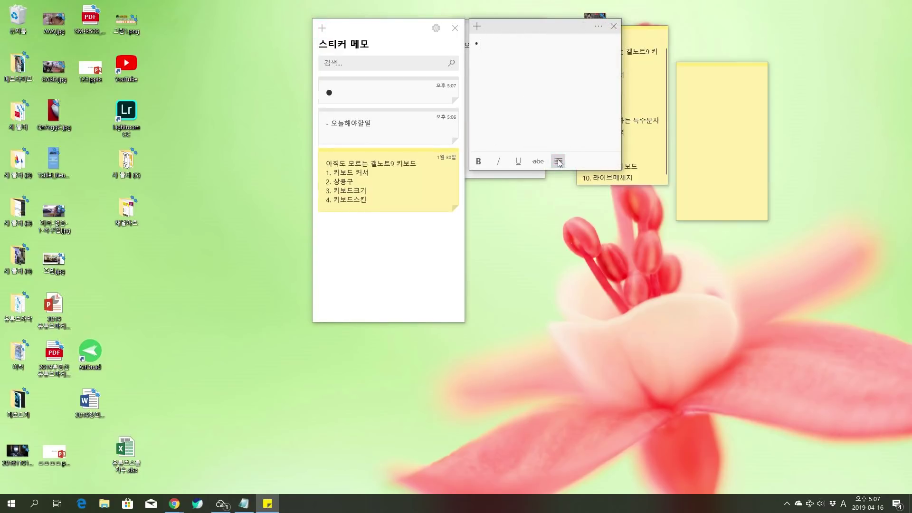